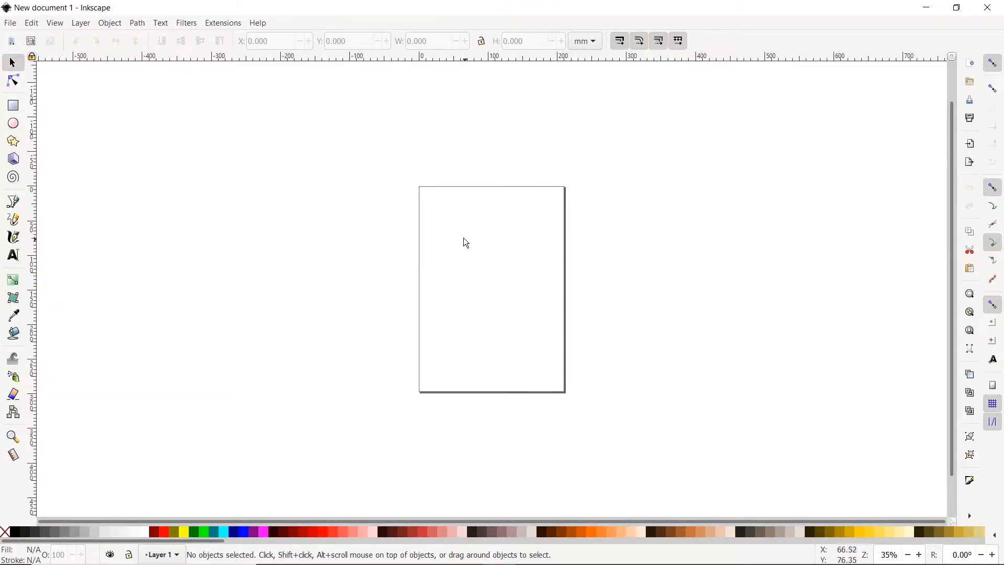
Open the document properties and set both the display units and the custom page size units to inches
left_click(11, 24)
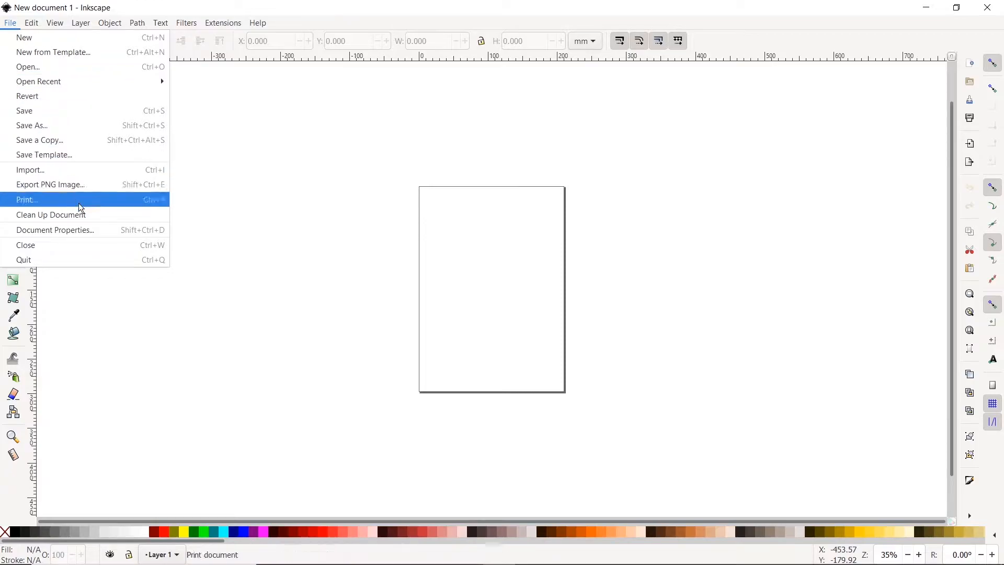
left_click(133, 231)
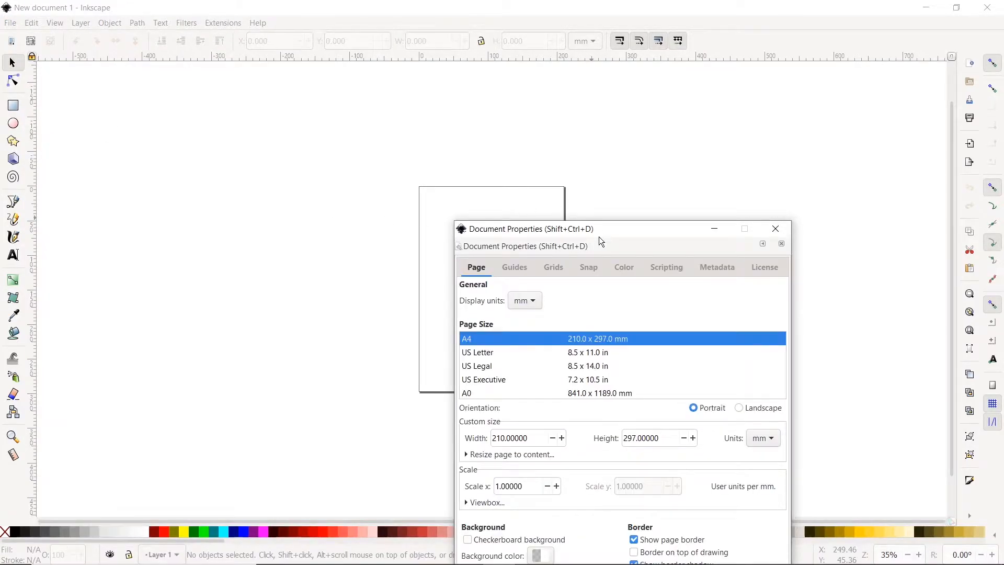
left_click_drag(603, 227, 463, 102)
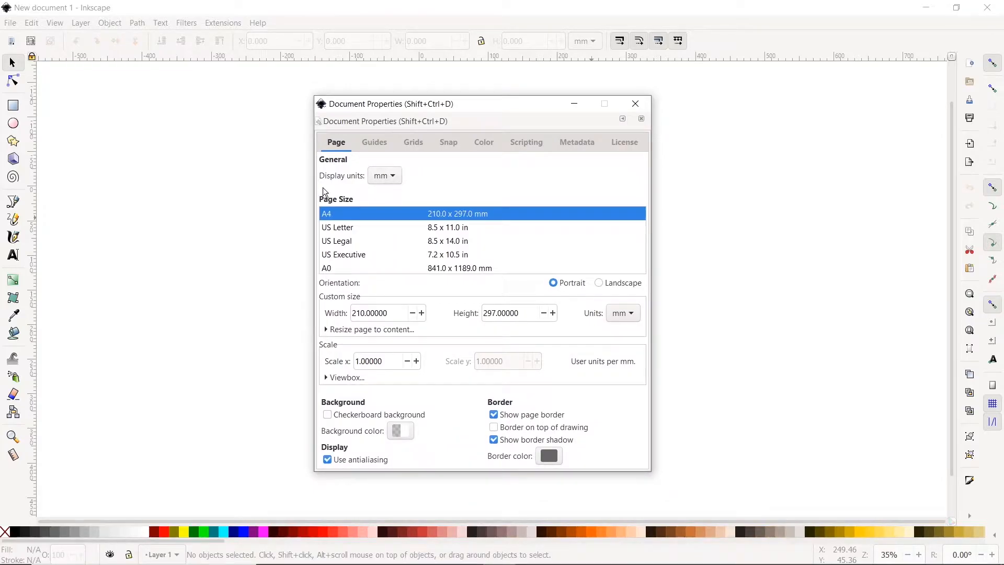
left_click(382, 178)
left_click(384, 178)
left_click(395, 176)
left_click(388, 199)
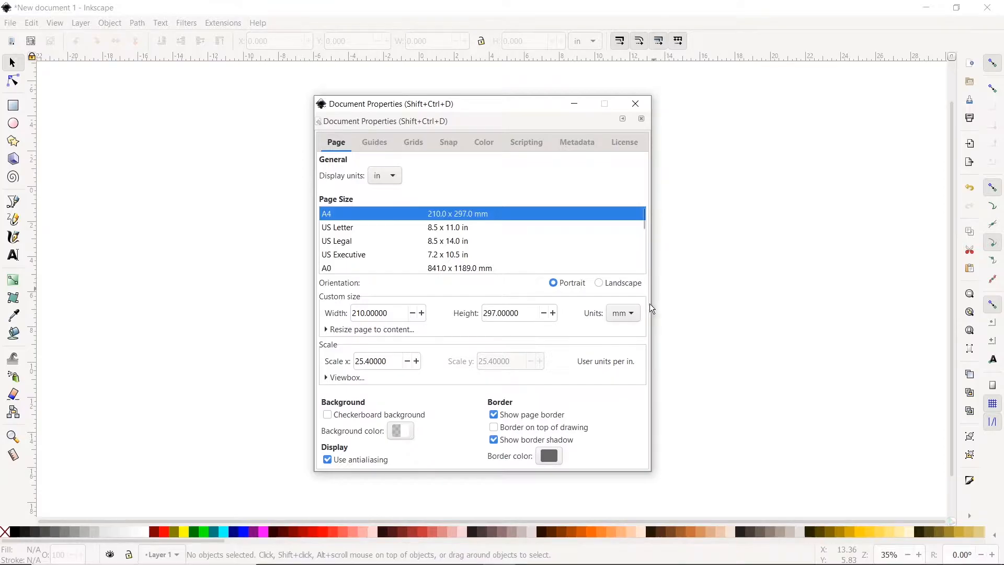
left_click(632, 313)
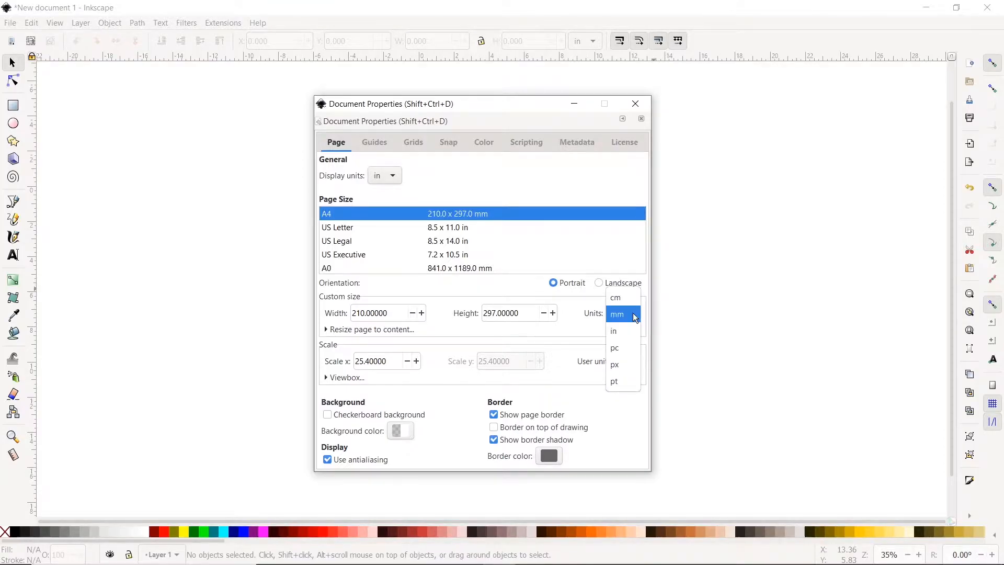
left_click(632, 332)
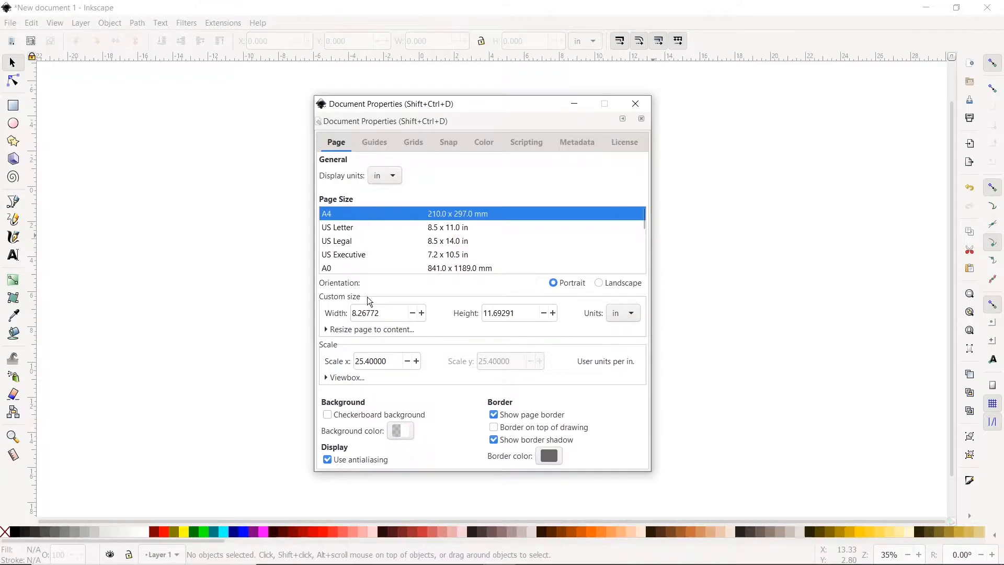
Set the custom page size to 3.5 in wide by 5 in high and close the document properties
triple_click(384, 314)
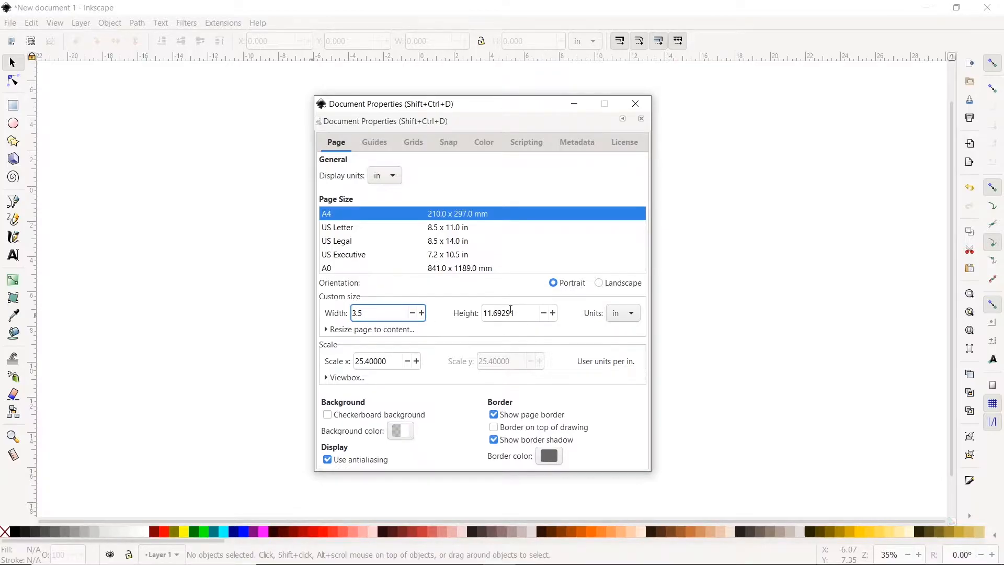
left_click(511, 312)
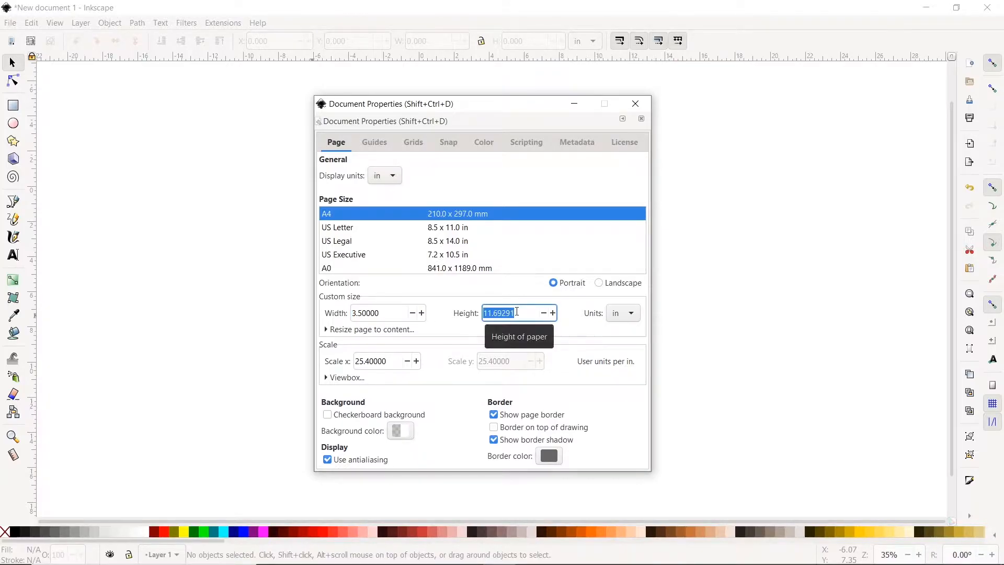
type("5")
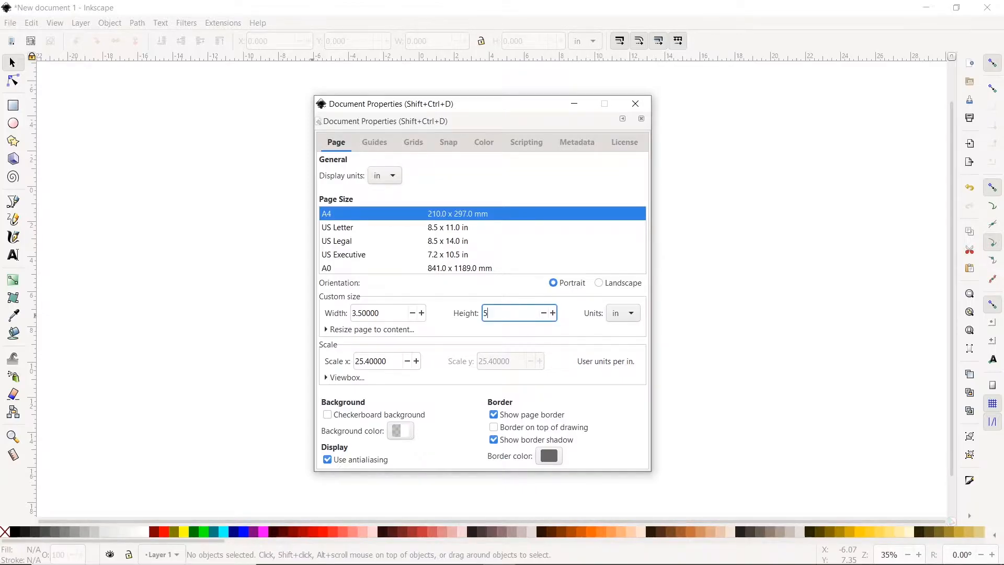
key("Return")
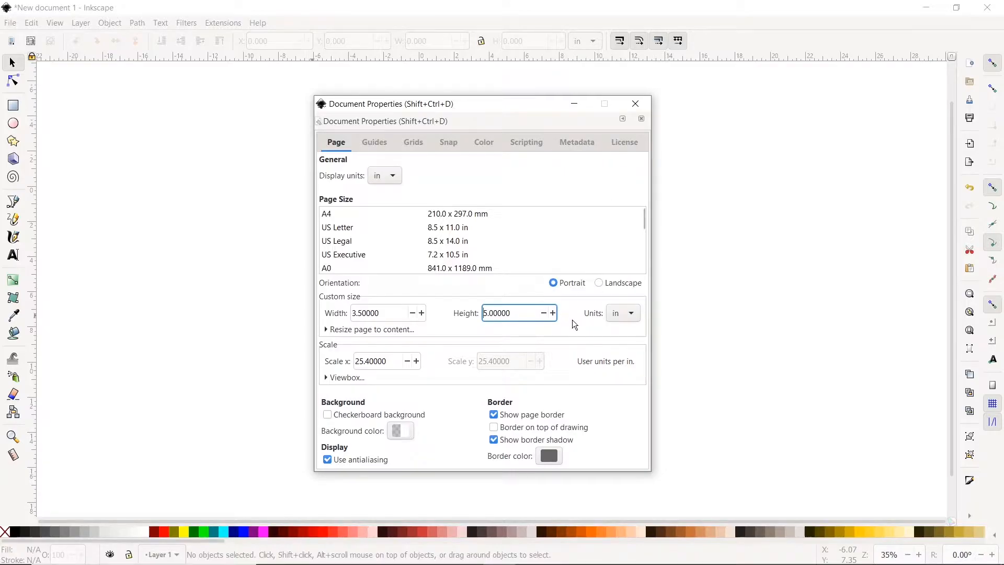
left_click(635, 107)
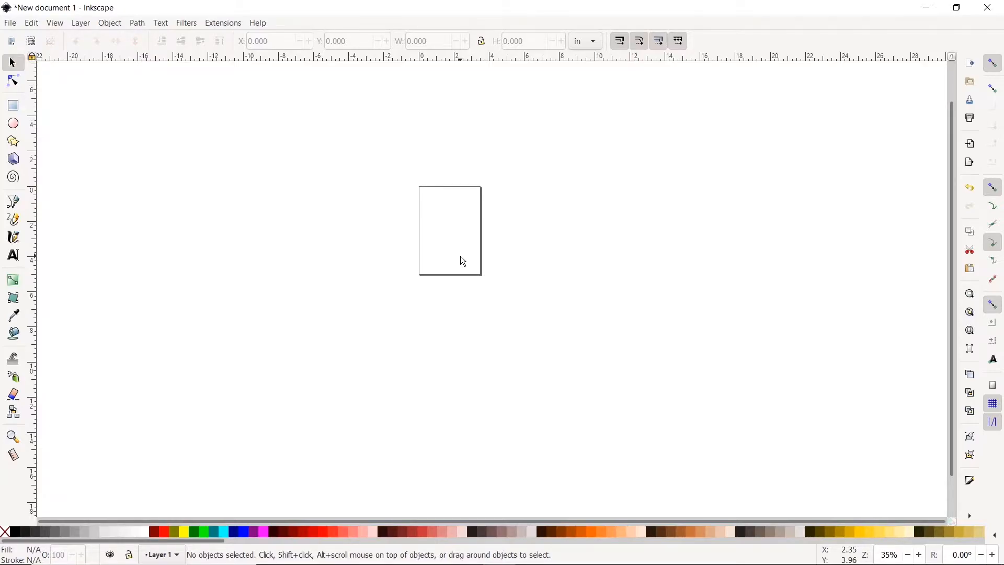
key("5")
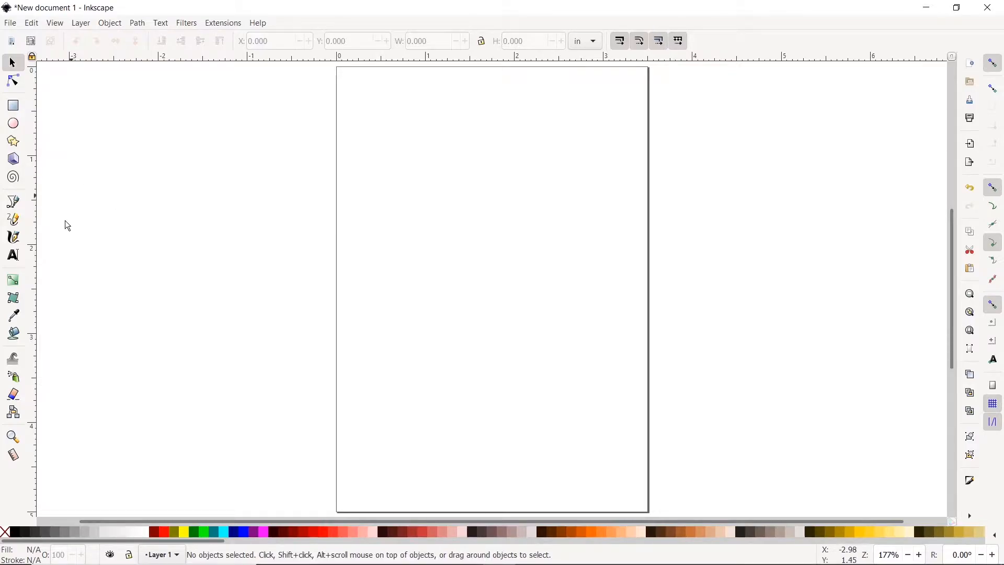
Add two-line text near the page's upper edge, with a first name in the possessive form above the word "Room"
left_click(14, 257)
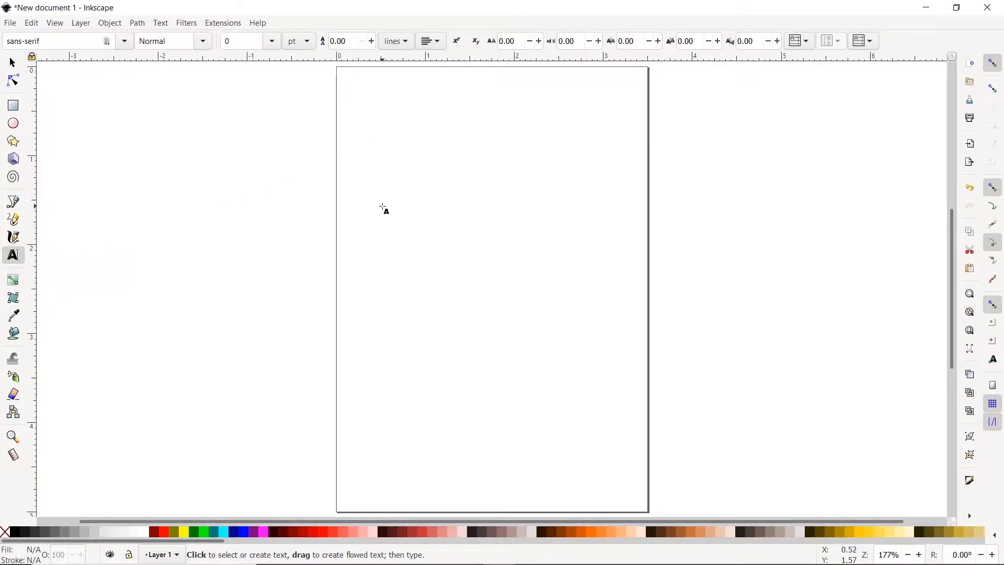
left_click(453, 139)
type("Tanne")
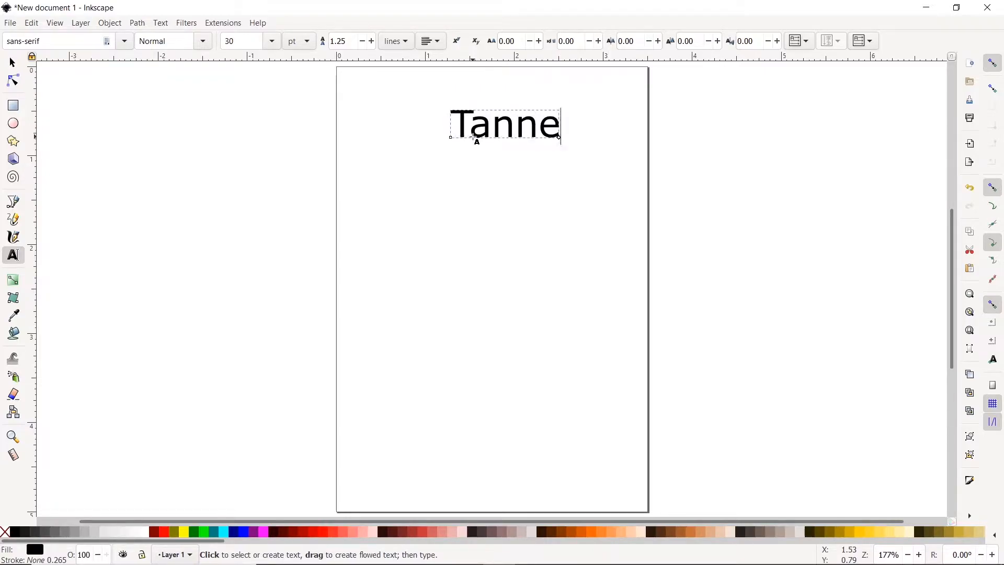
type("r's")
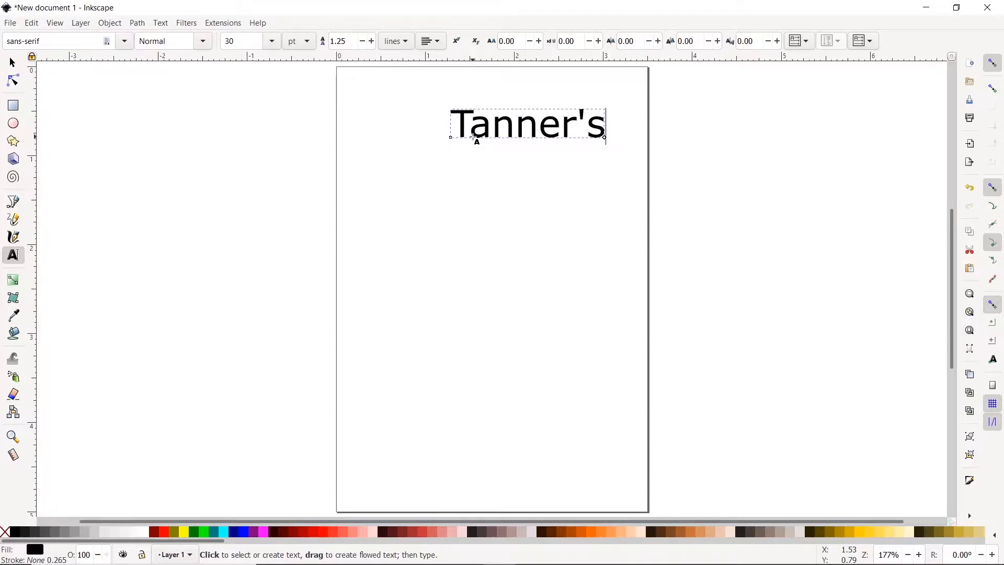
key("Return")
type("Roo")
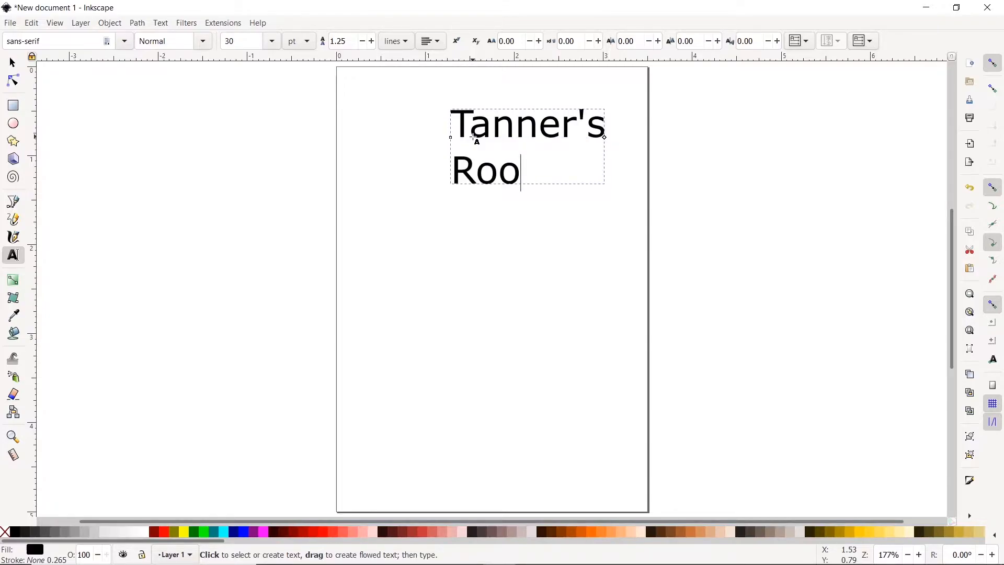
type("m")
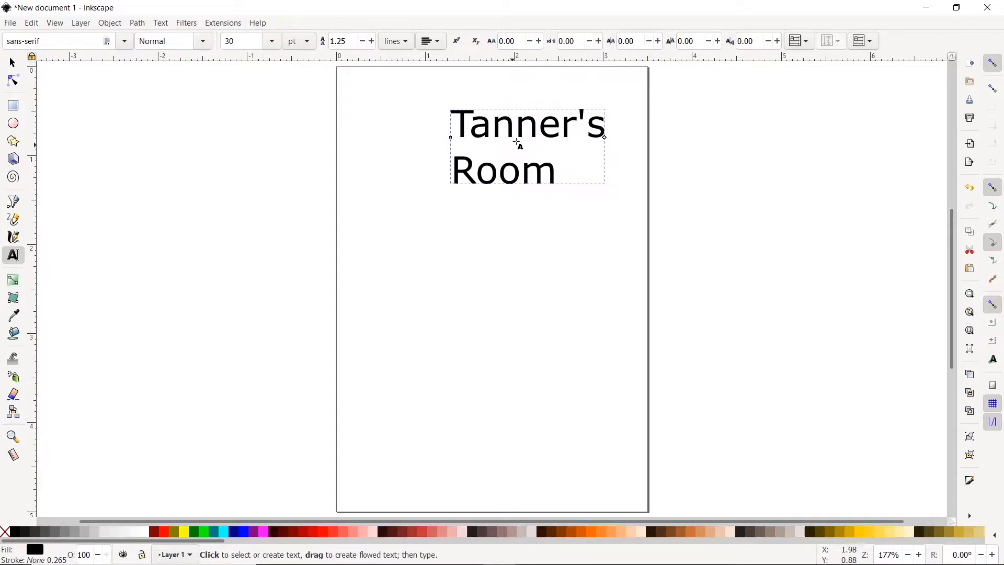
Try stretching the text without locked proportions to about 4.4 in wide by 0.67 in high, and undo the scaling
left_click(18, 66)
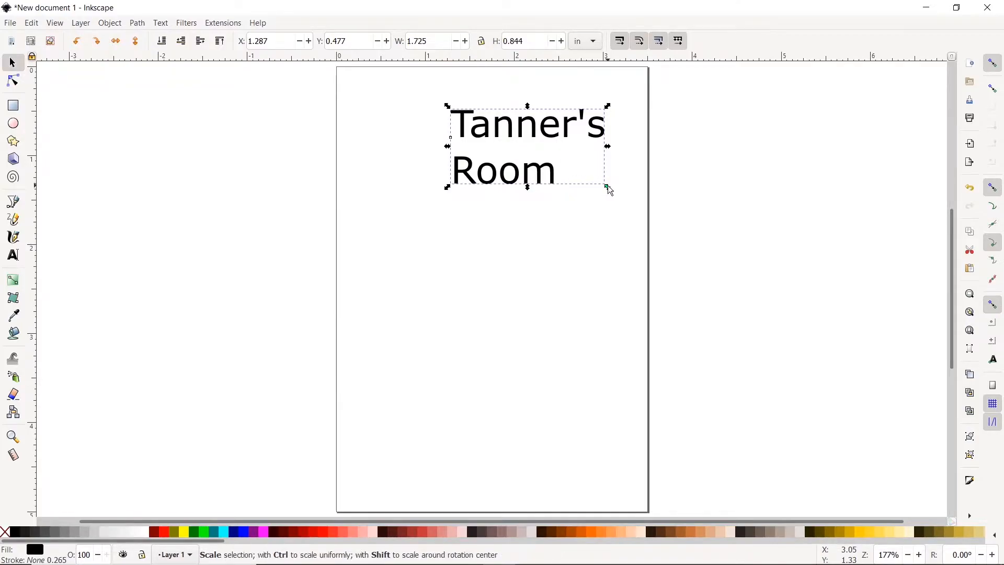
left_click_drag(608, 187, 845, 170)
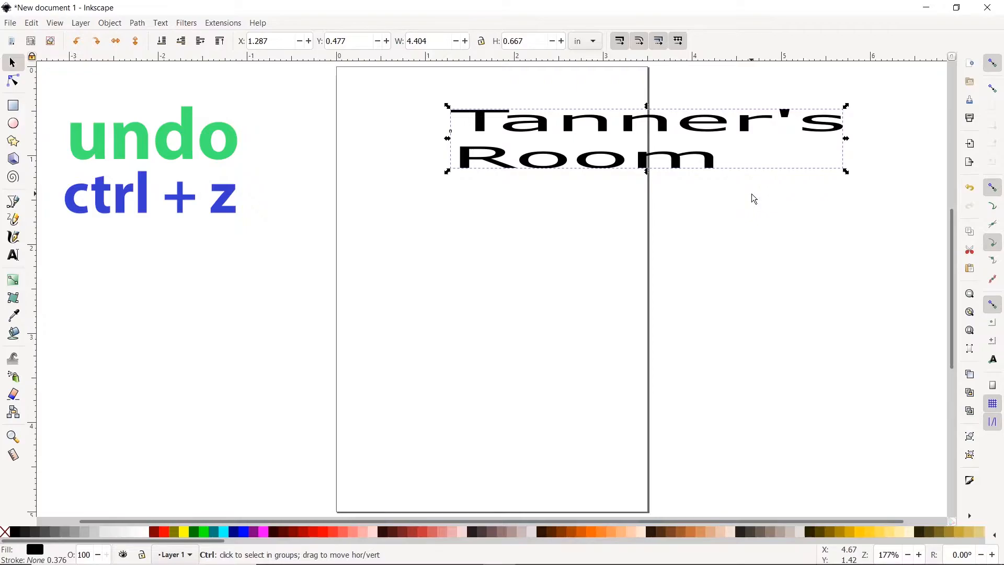
key("ctrl+z")
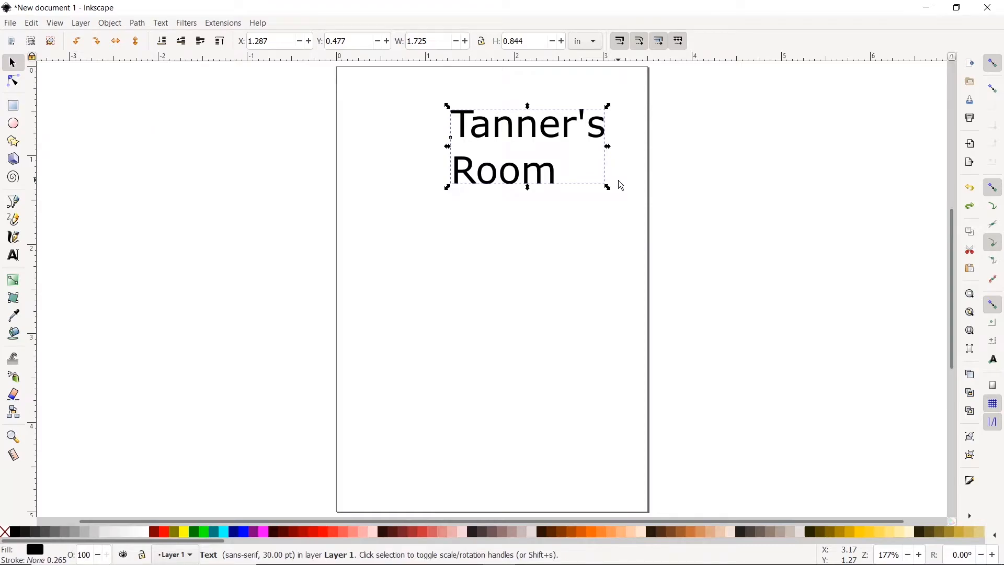
Lock the width-to-height ratio, enlarge the text to about 2.48 in wide, and move it to the upper middle of the page
left_click(484, 44)
left_click_drag(607, 190, 696, 223)
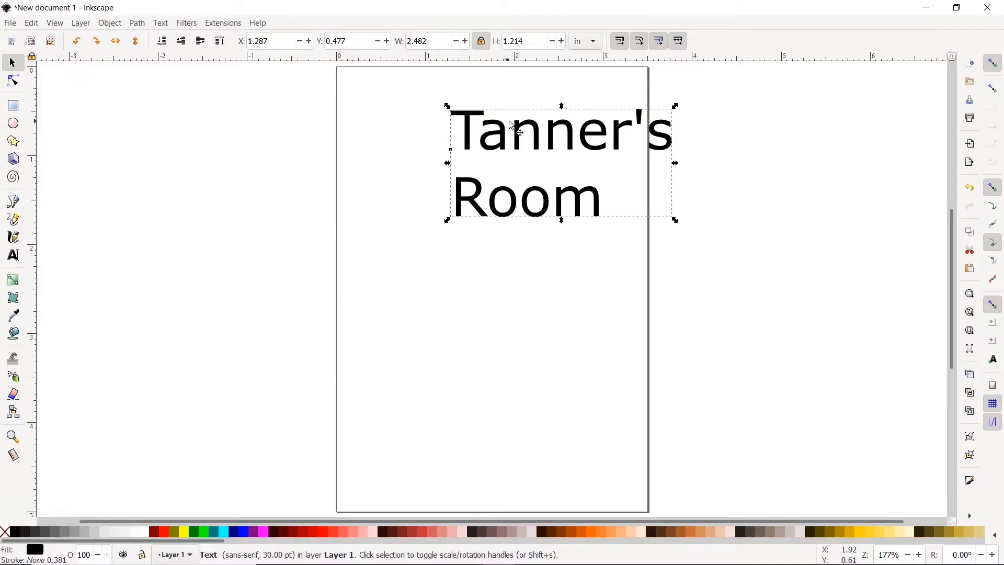
left_click_drag(515, 124, 448, 102)
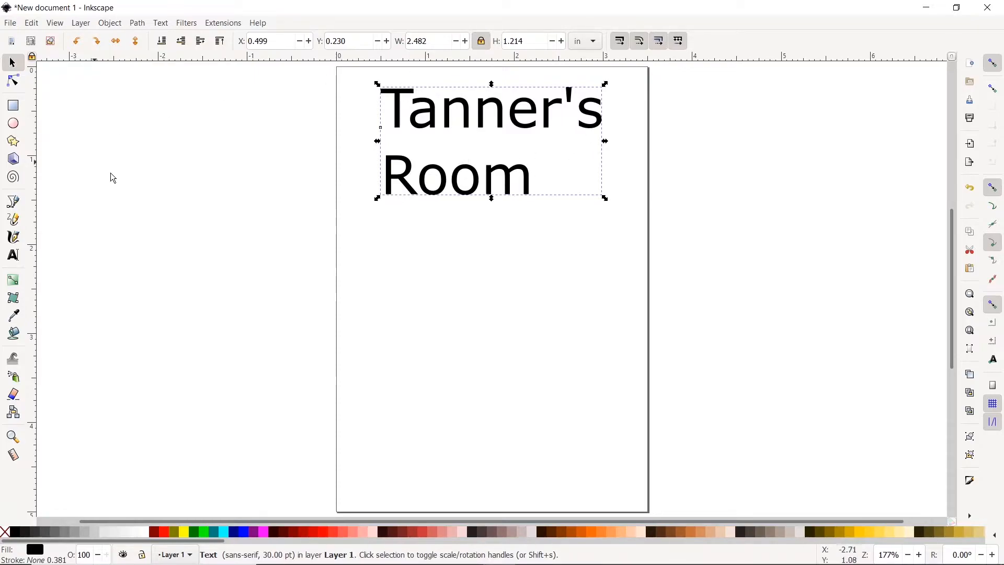
Change the font of the two-line text to Sitka Subheading
left_click(14, 256)
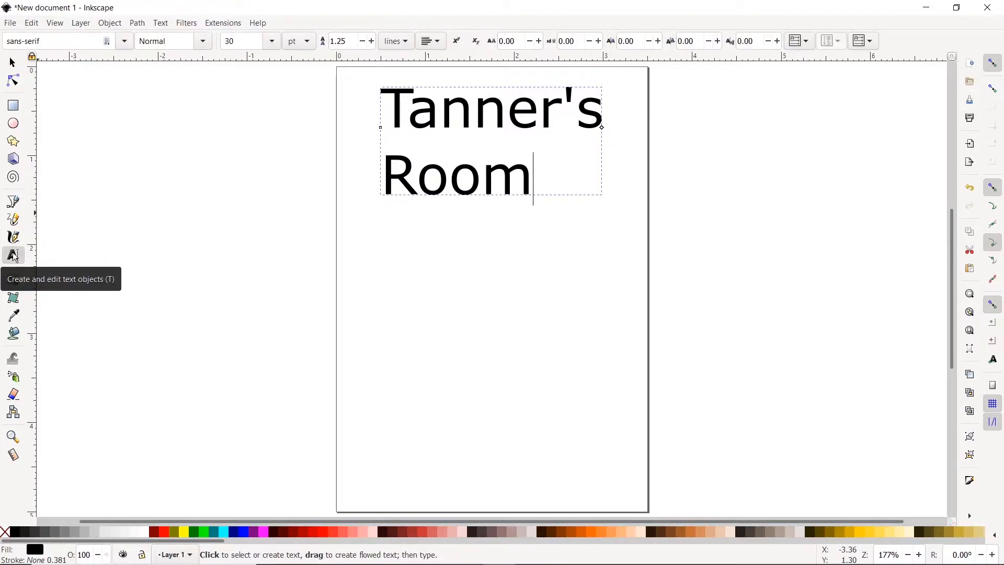
left_click(70, 41)
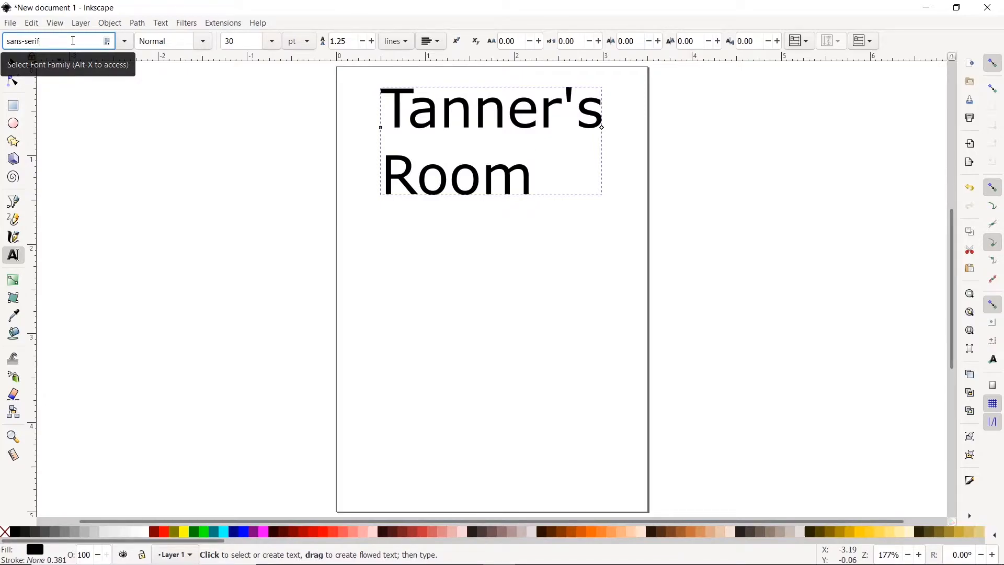
scroll(73, 41, "down", 3)
scroll(73, 41, "down", 5)
scroll(73, 41, "down", 5)
scroll(73, 41, "down", 3)
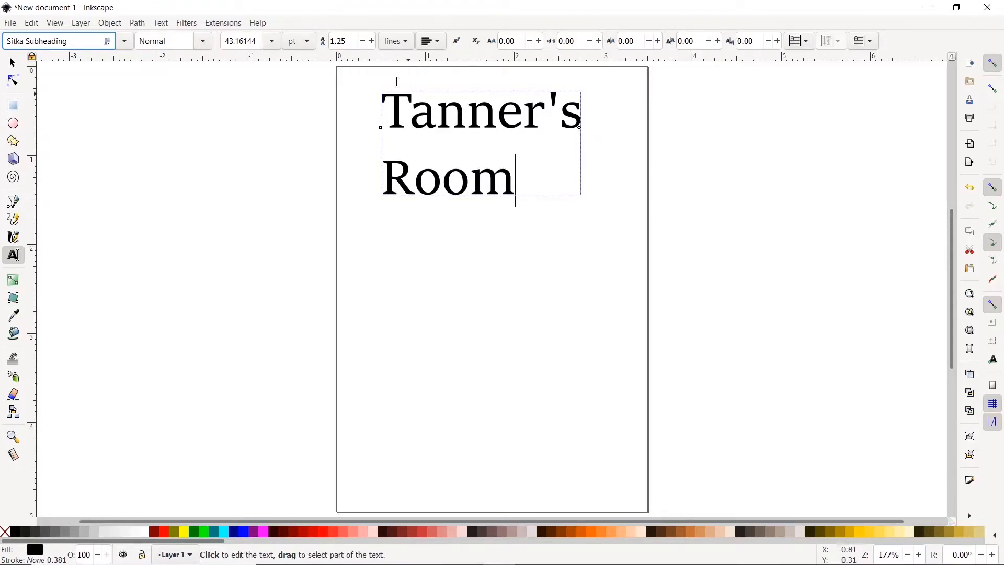
Set the text's line spacing to 0.95 and center-align its two lines
left_click(363, 42)
left_click(363, 42)
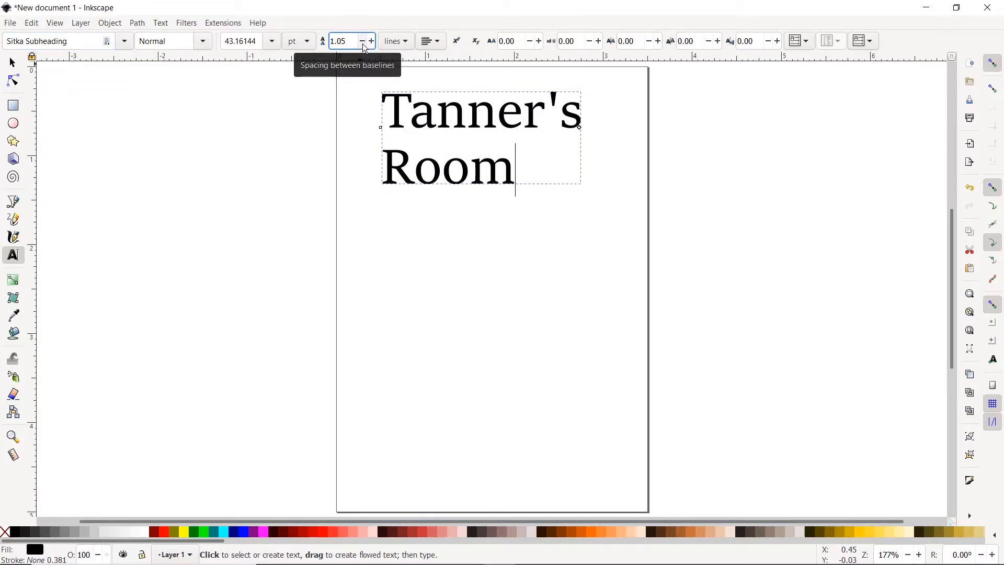
left_click(372, 45)
left_click(372, 45)
left_click(372, 45)
left_click(373, 45)
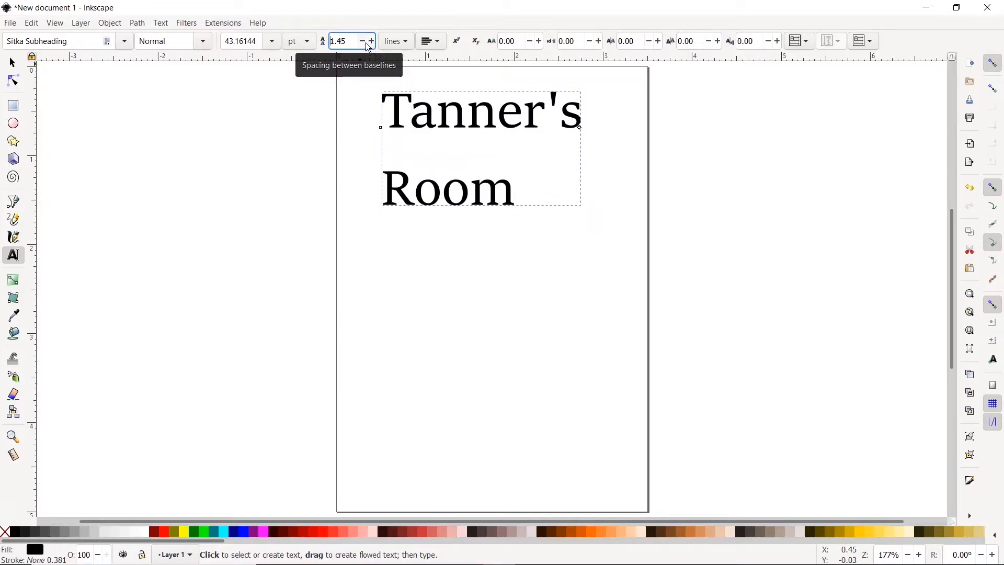
left_click(364, 43)
left_click(364, 43)
left_click(365, 43)
left_click(364, 43)
left_click(365, 43)
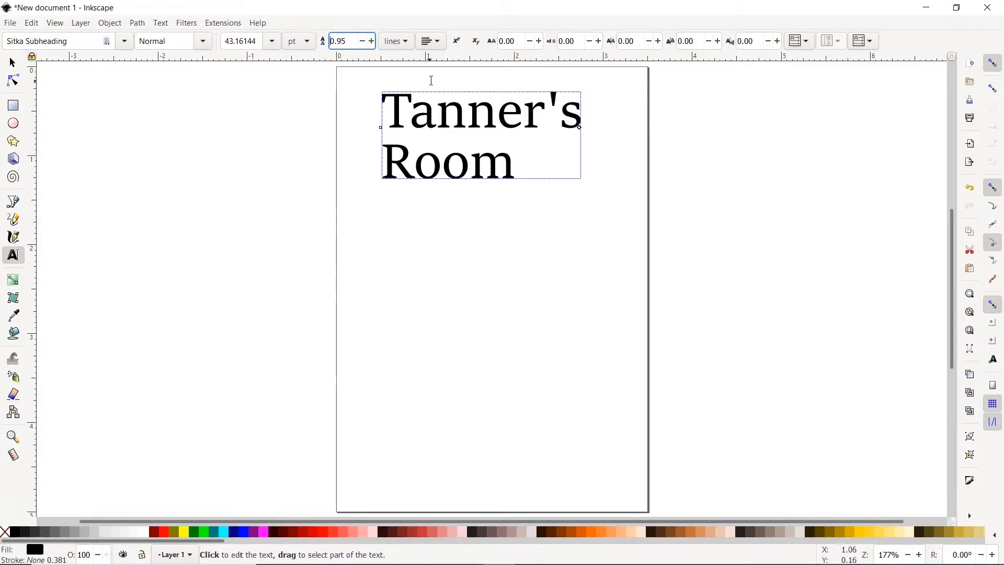
left_click(438, 44)
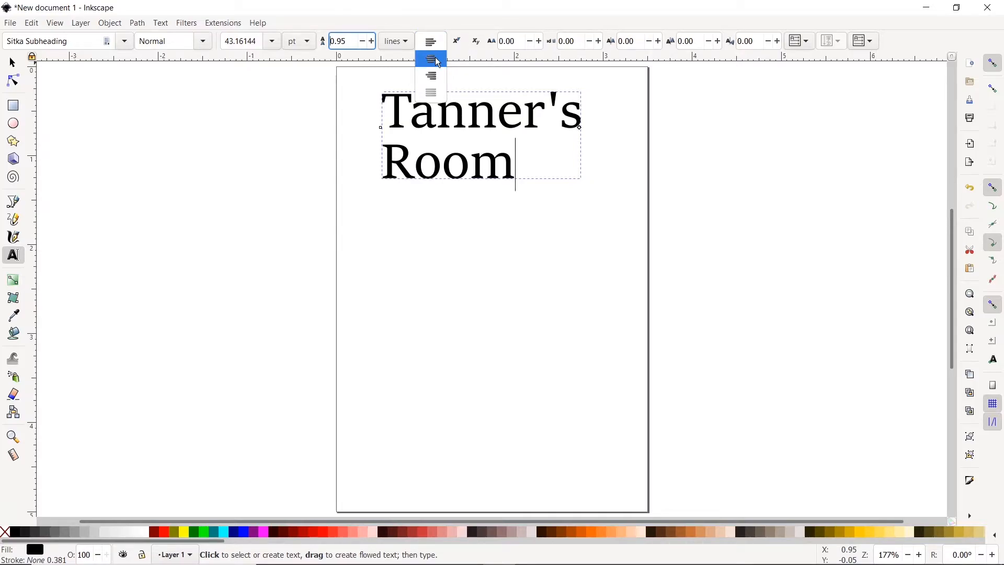
left_click(438, 62)
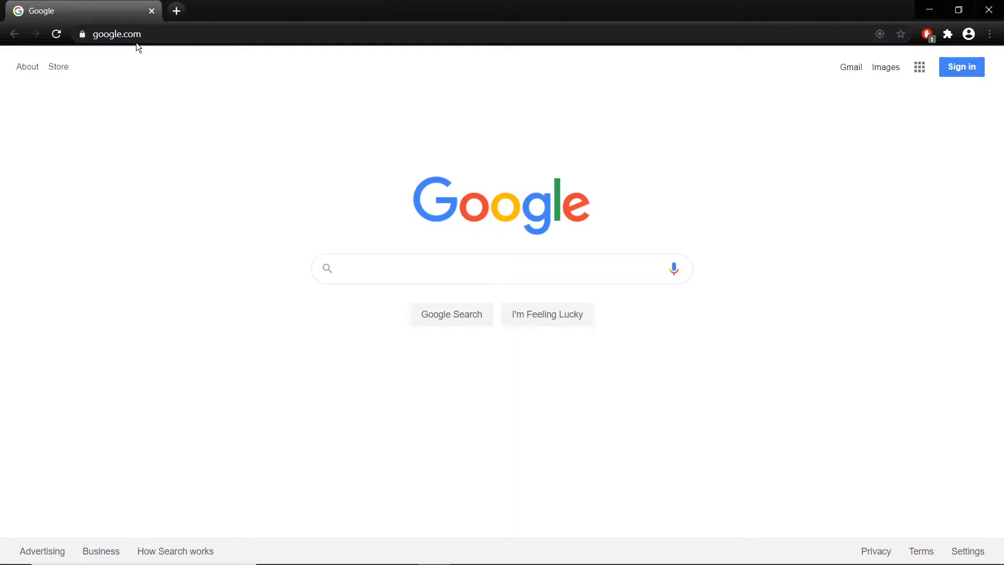
Search Google Images in the web browser for "dinosaur" and browse the pictures
left_click(891, 72)
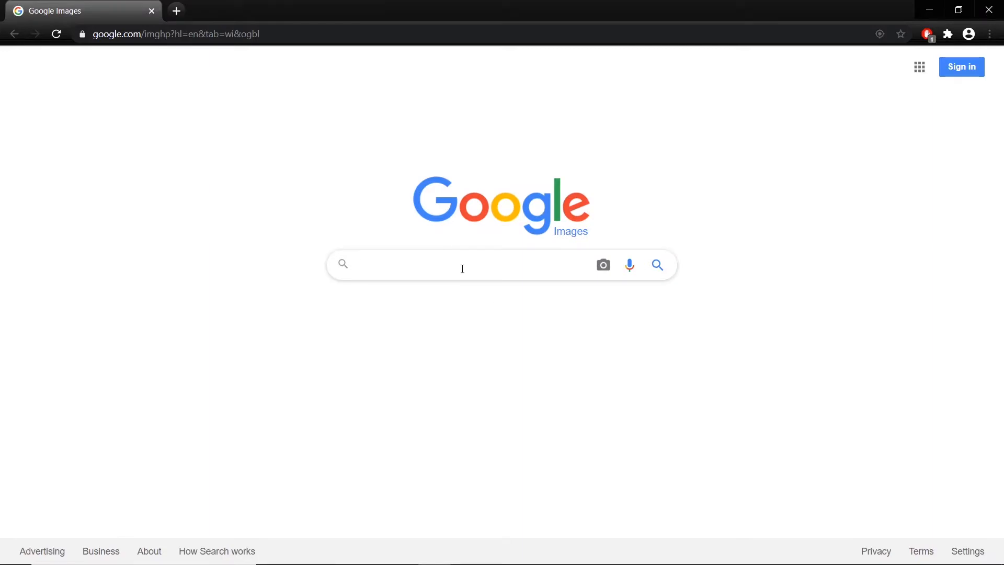
type("dino")
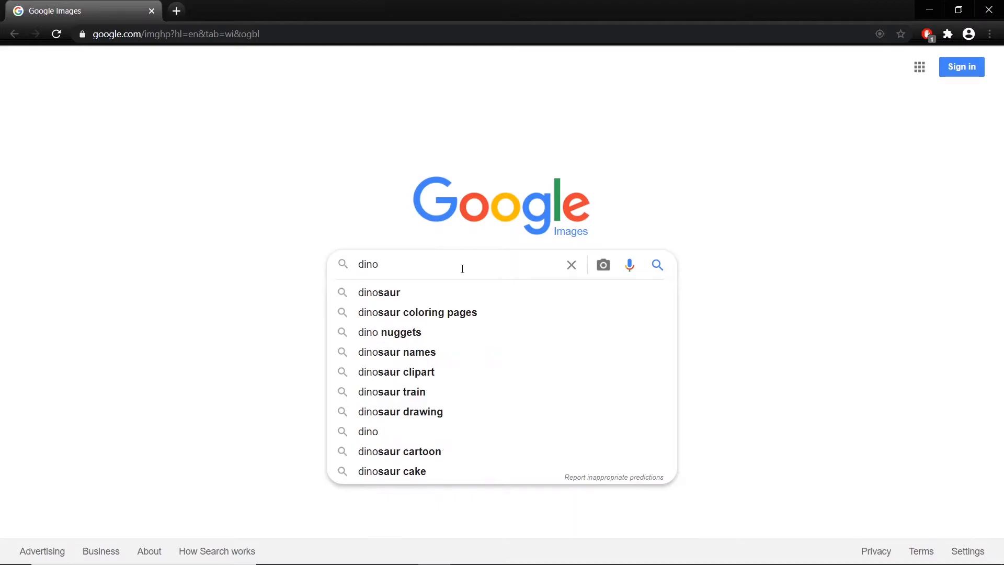
type("saur")
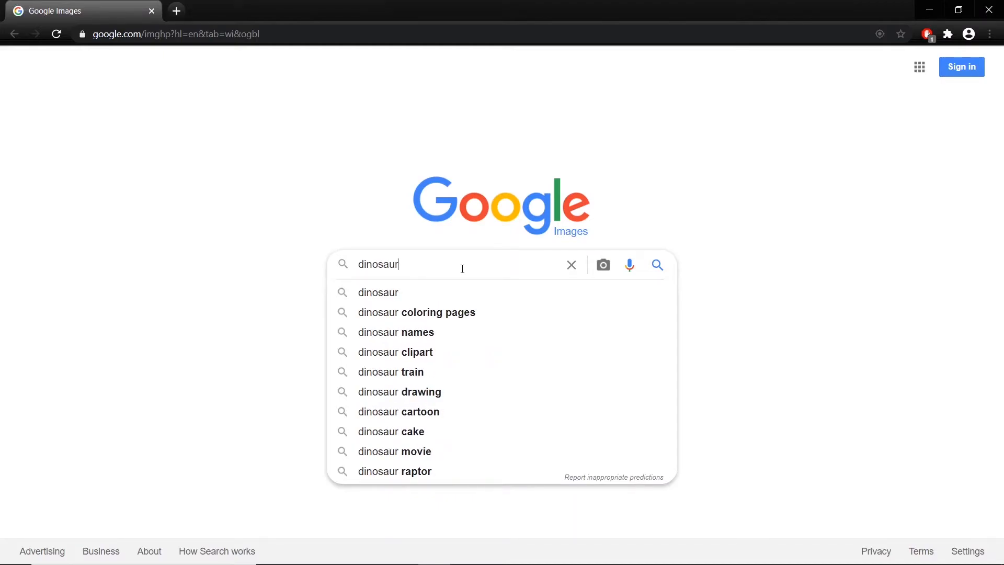
key("Return")
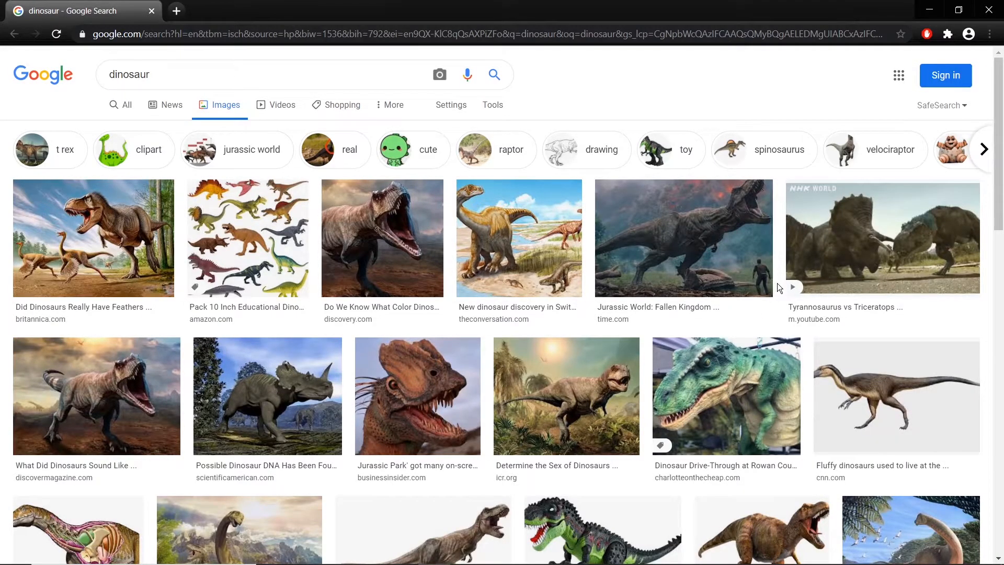
scroll(669, 321, "down", 3)
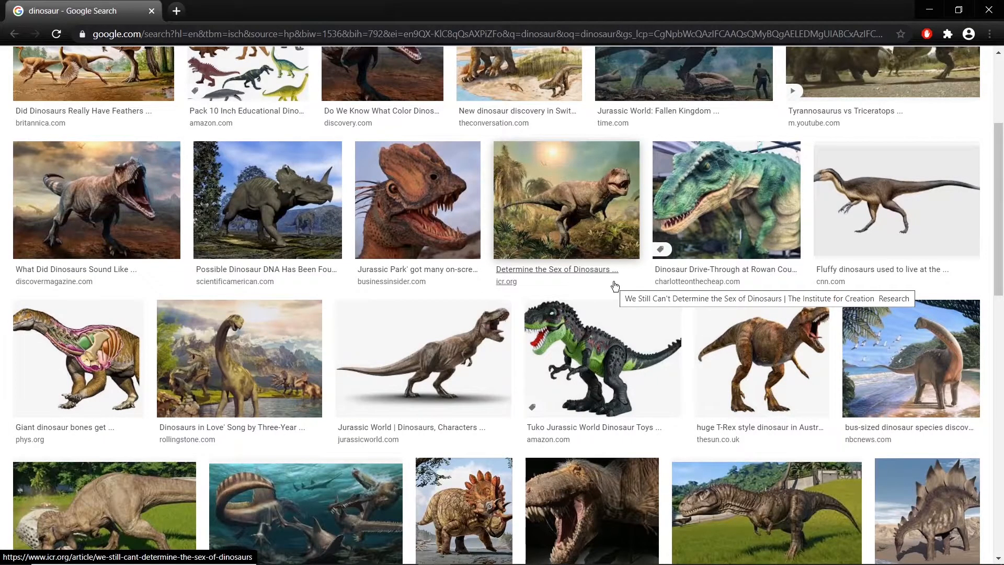
Filter the dinosaur image results by type to show only line drawings
scroll(615, 286, "up", 3)
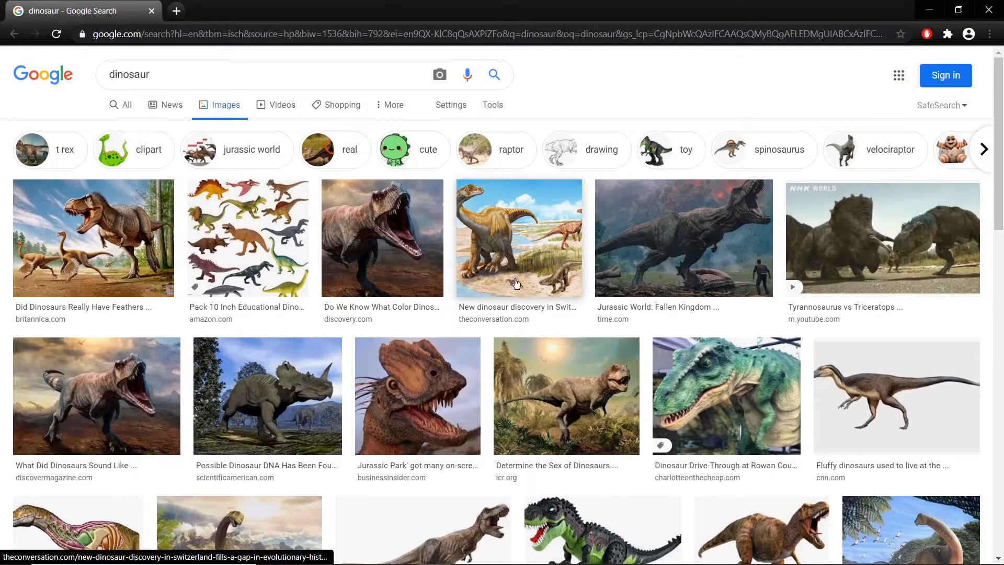
left_click(492, 116)
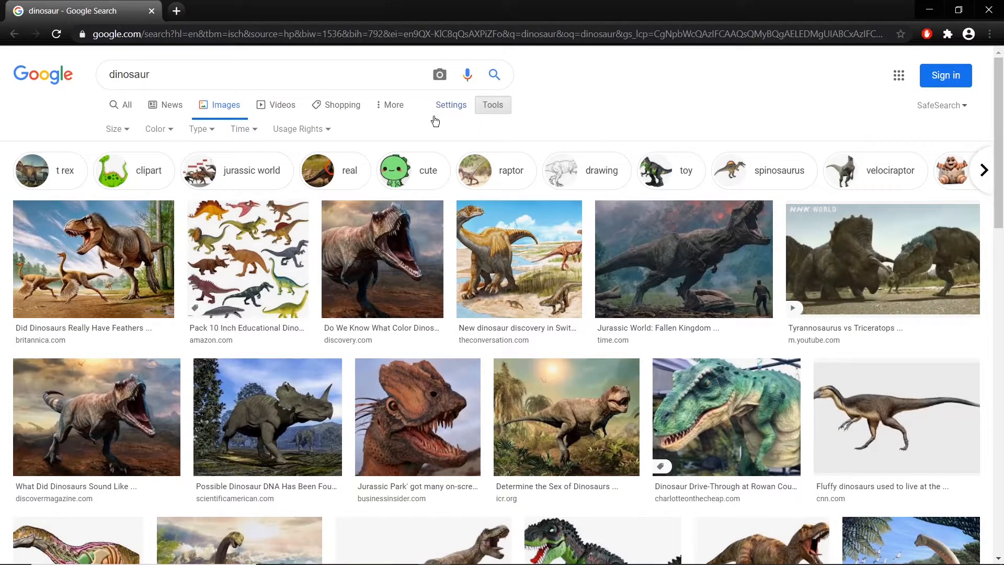
left_click(212, 130)
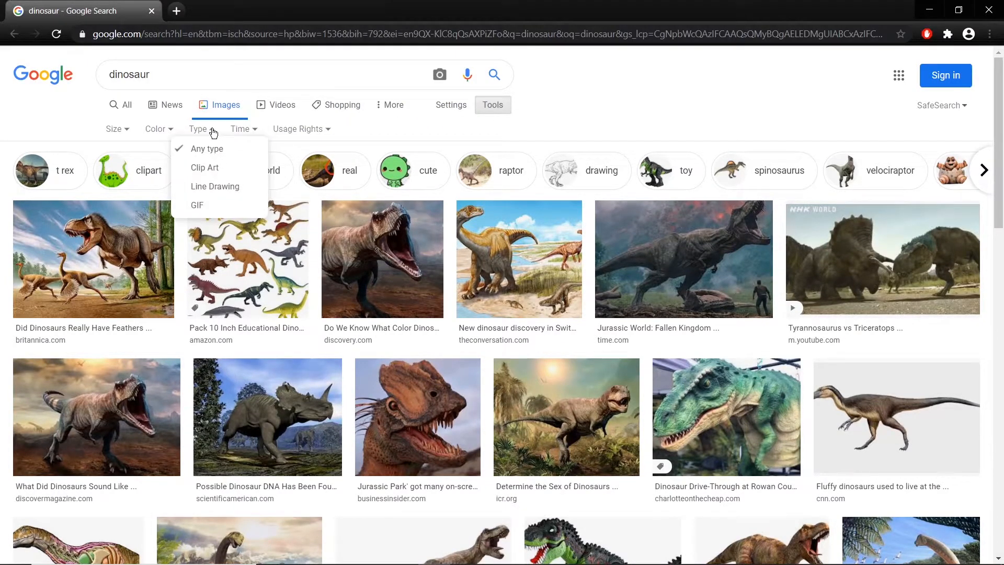
left_click(229, 190)
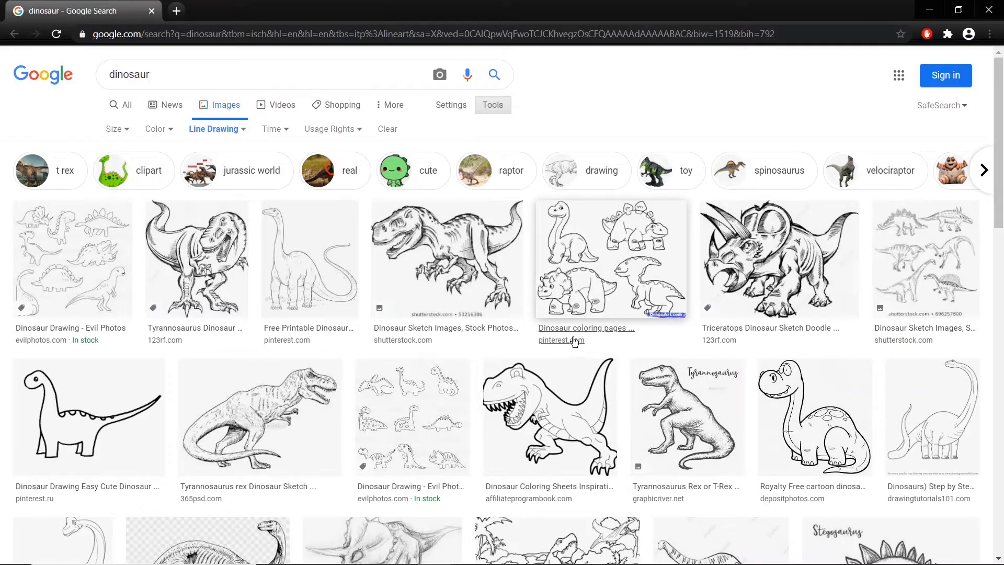
Copy the thick-outlined, open-mouthed T. rex coloring-sheet image from the results and paste it into the Inkscape document
left_click(570, 395)
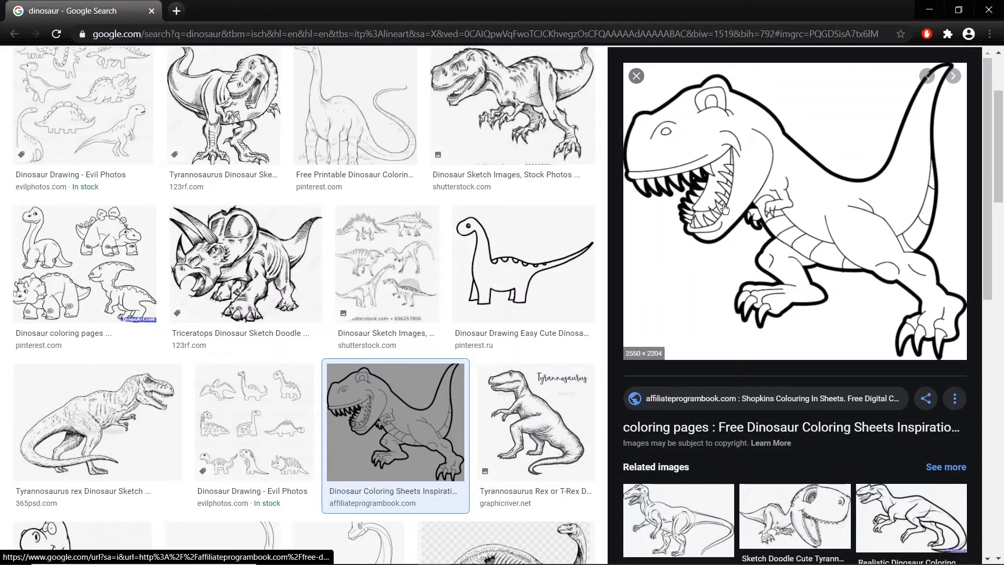
right_click(784, 199)
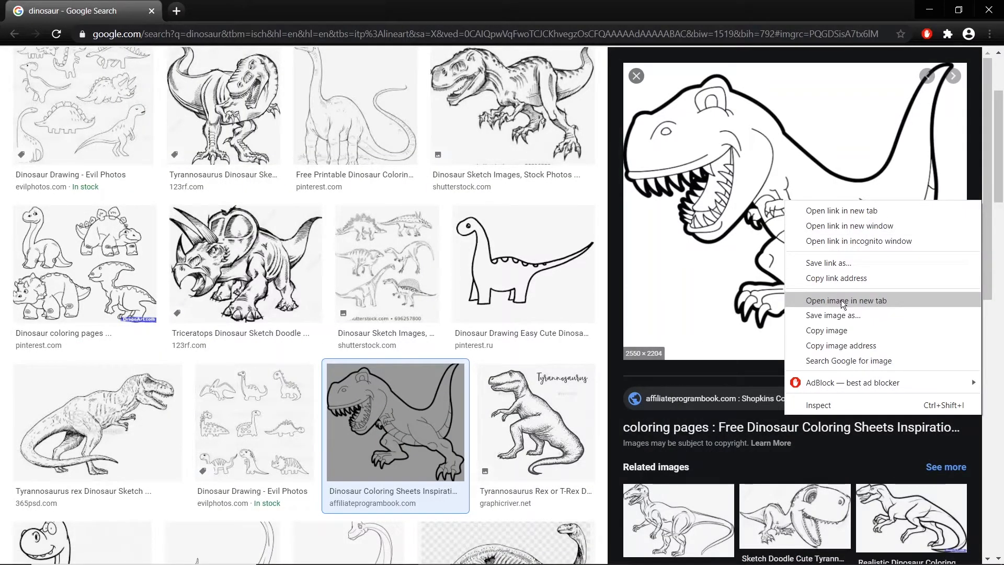
left_click(825, 330)
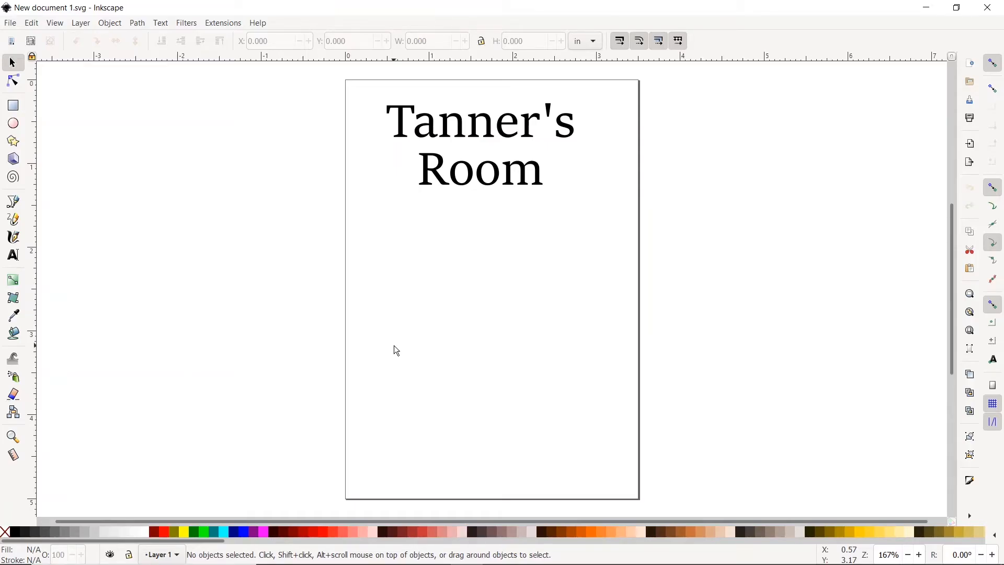
right_click(440, 332)
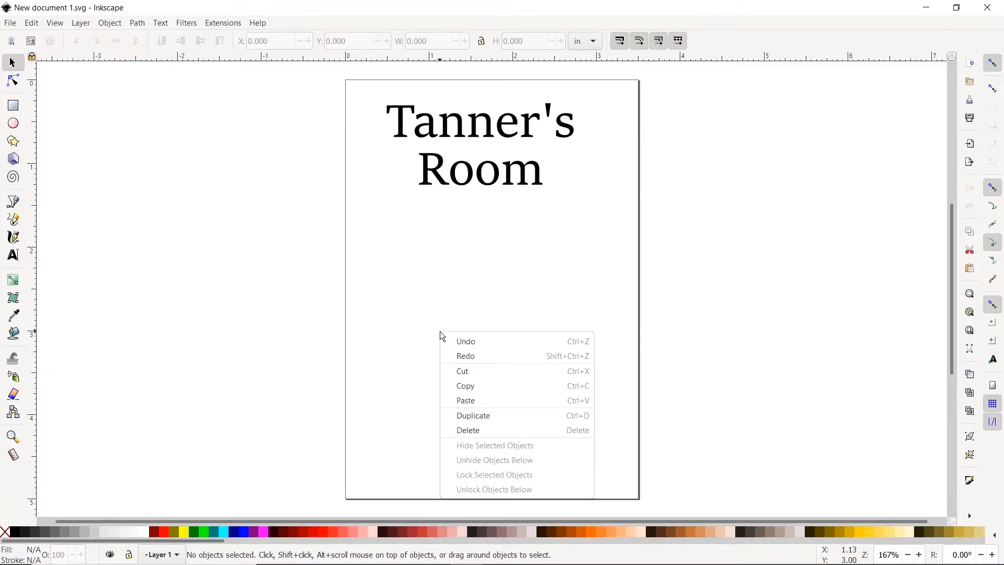
left_click(500, 397)
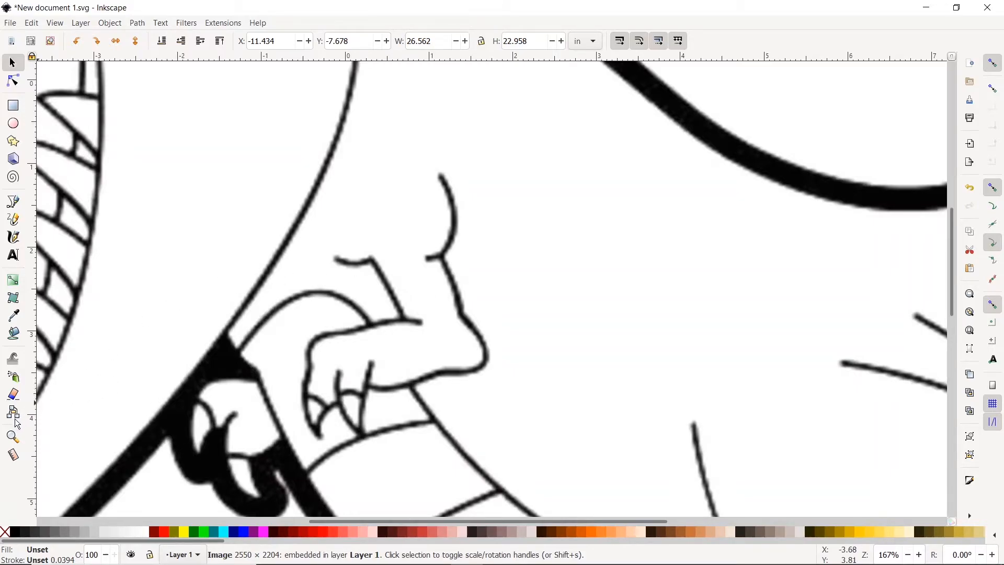
Scale the pasted dinosaur image proportionally to about 3.15 in wide and place it on the page below the text
left_click(13, 437)
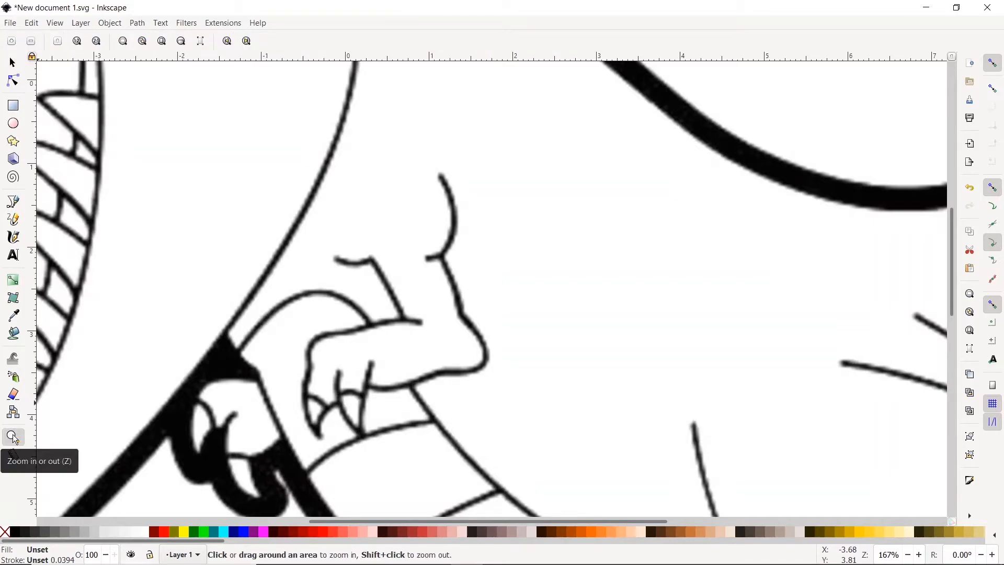
left_click(30, 42)
left_click(30, 42)
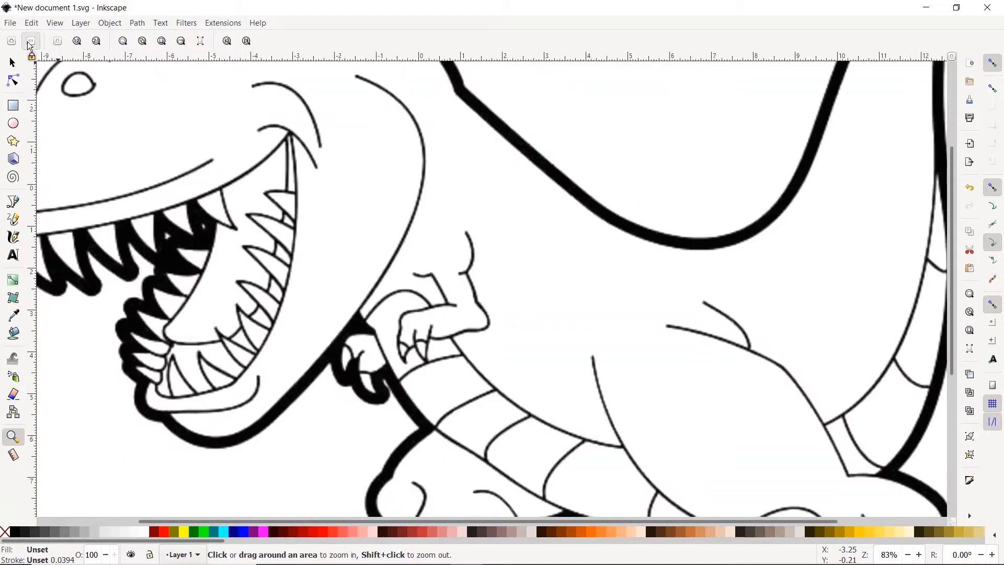
left_click(30, 42)
left_click(30, 42)
left_click(30, 42)
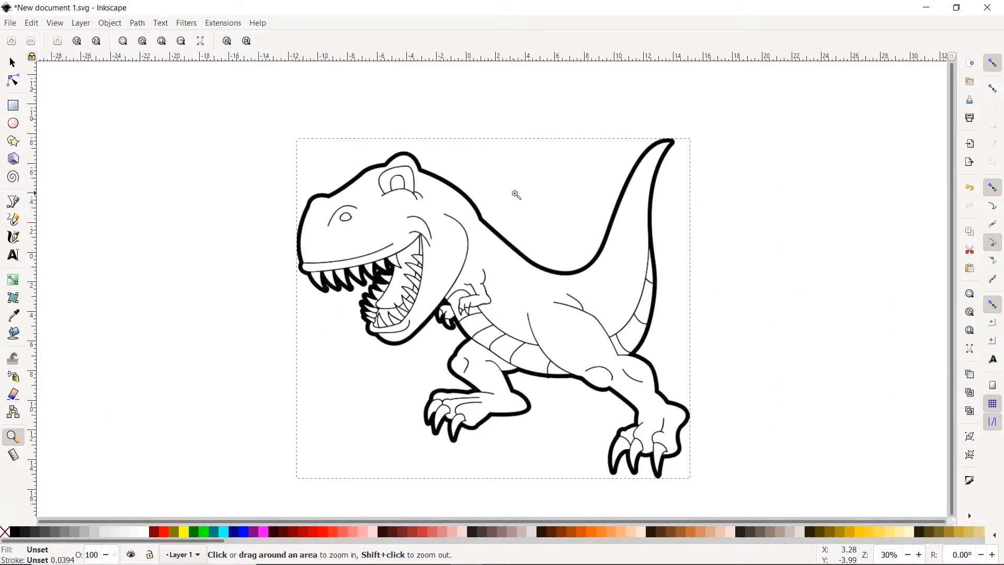
left_click(14, 61)
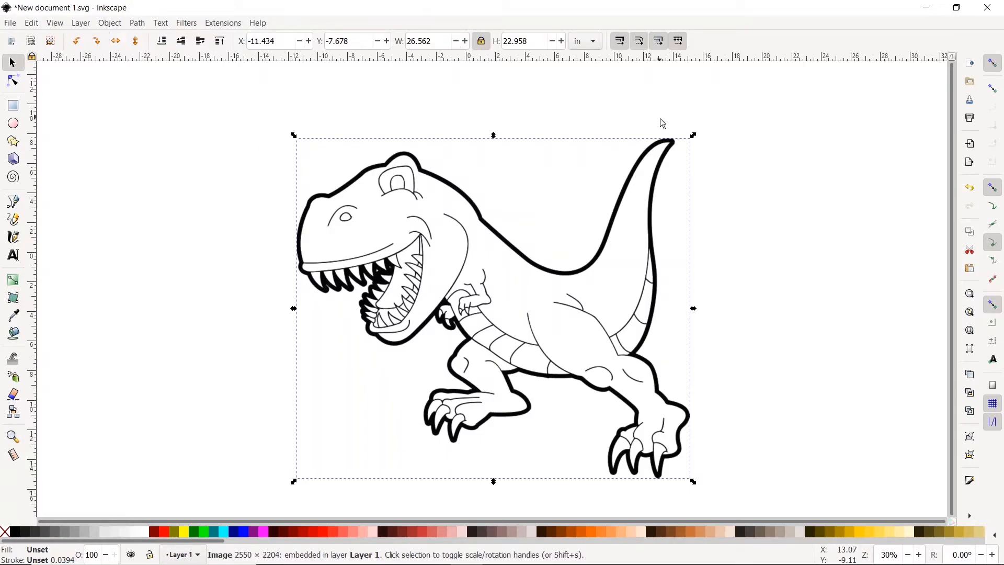
left_click_drag(695, 135, 405, 400)
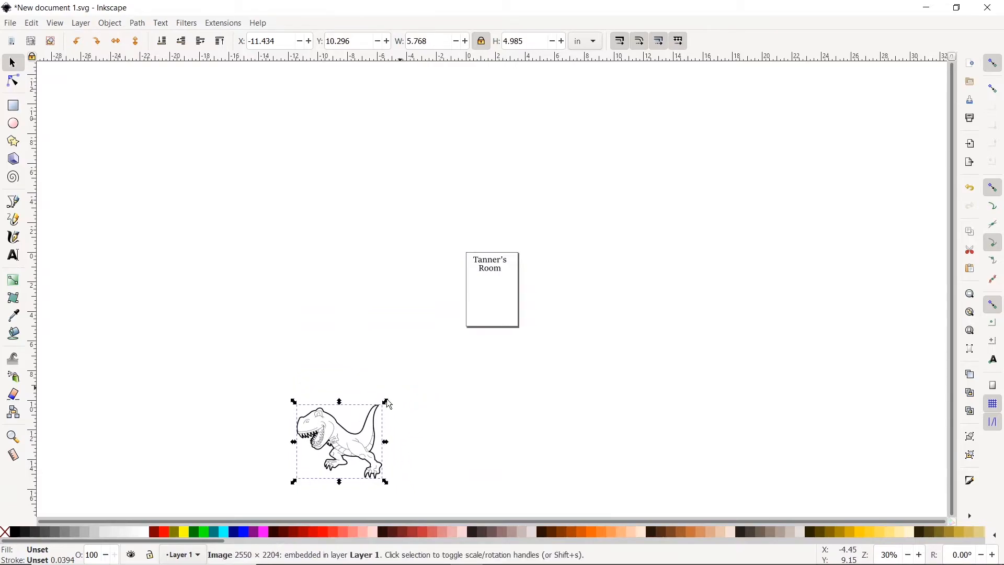
left_click_drag(346, 448, 494, 303)
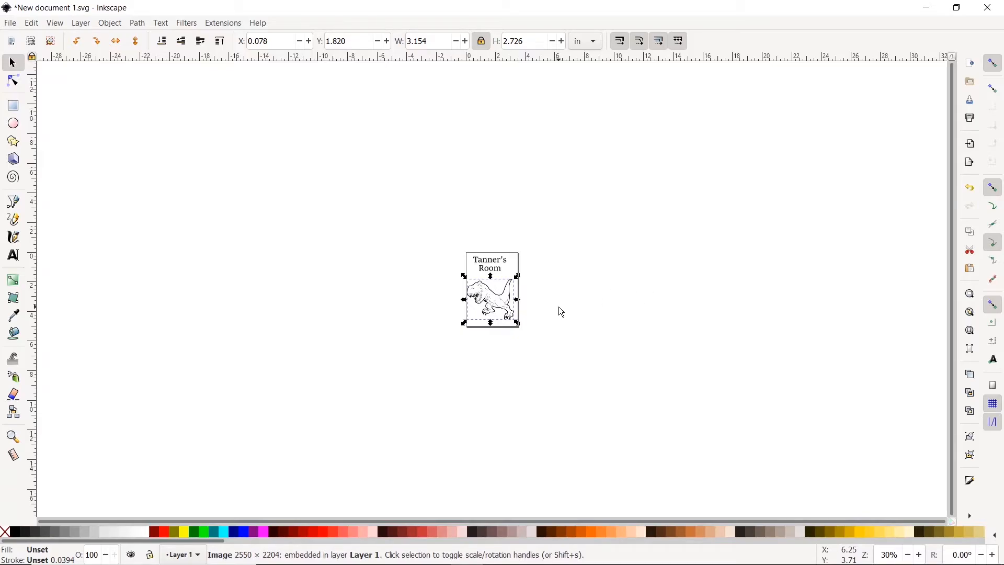
key("5")
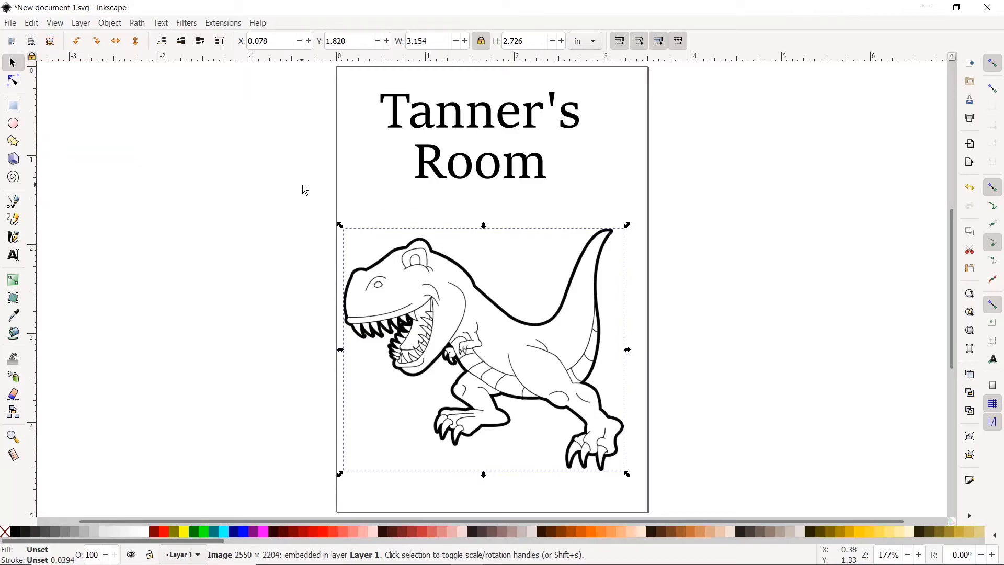
Trace the dinosaur bitmap as a single scan with brightness cutoff at threshold 0.450, and move the traced copy off the original, left of the page
left_click(140, 24)
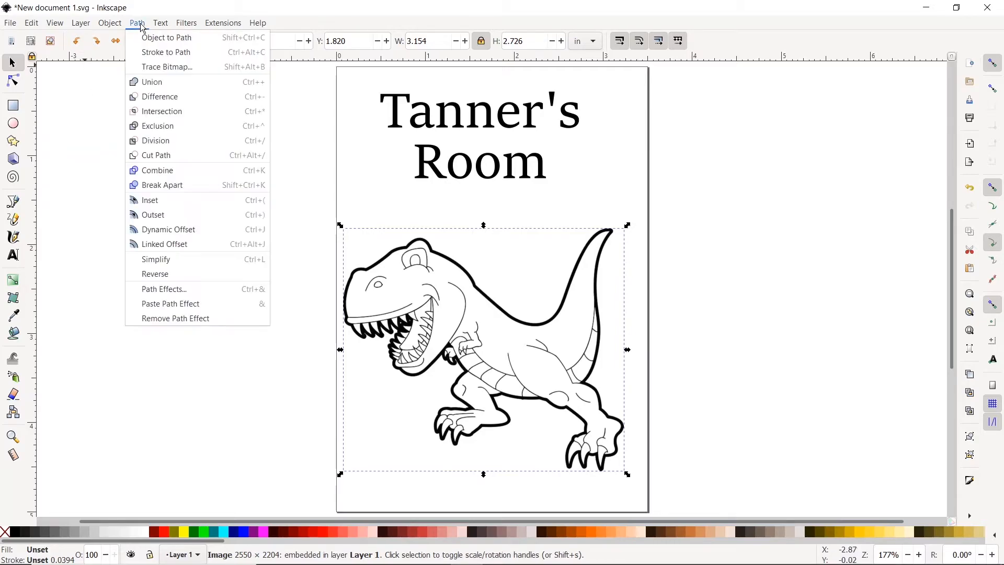
left_click(181, 72)
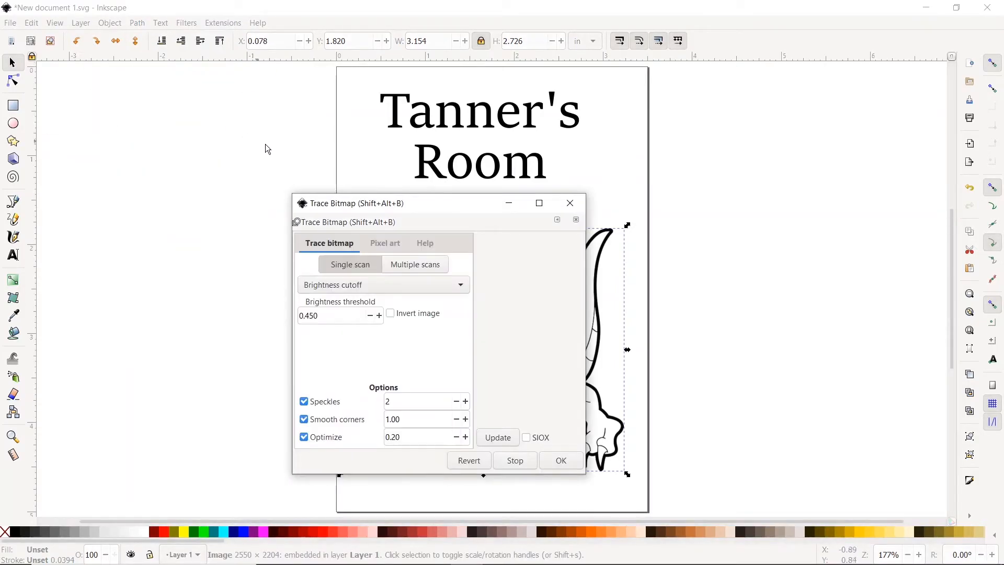
mouse_move(382, 208)
left_mouse_down()
mouse_move(240, 177)
mouse_move(88, 184)
left_mouse_up()
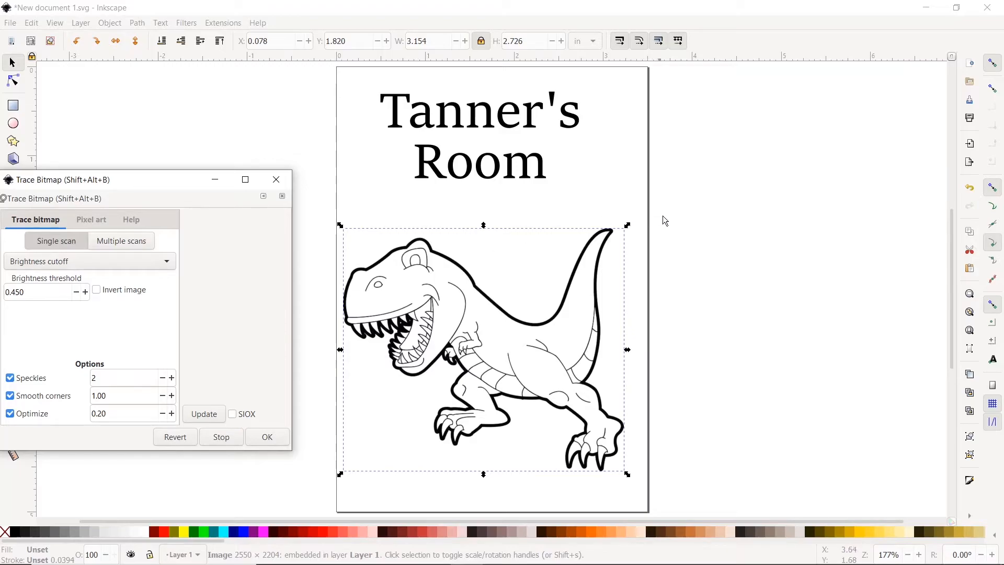
left_click(693, 224)
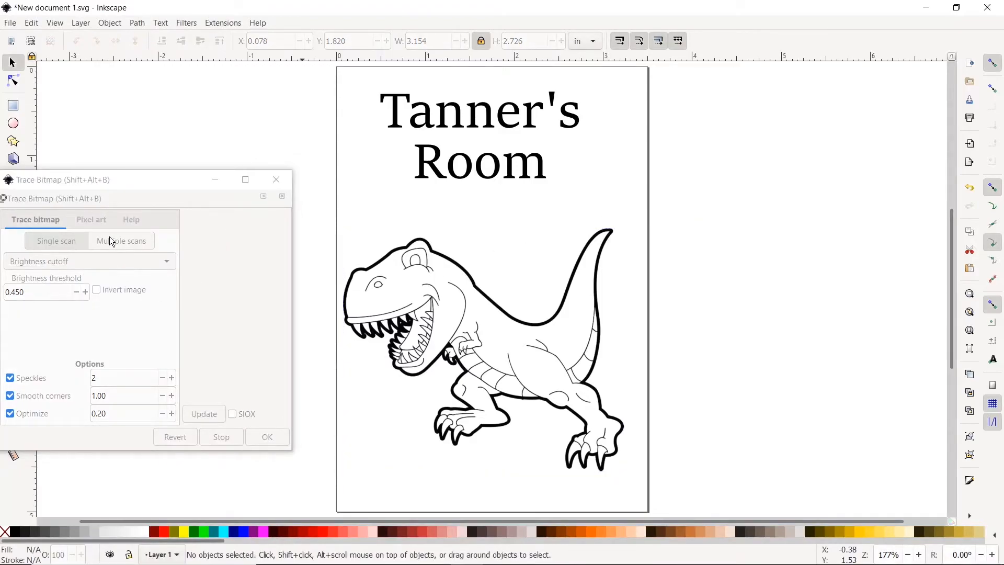
left_click(134, 187)
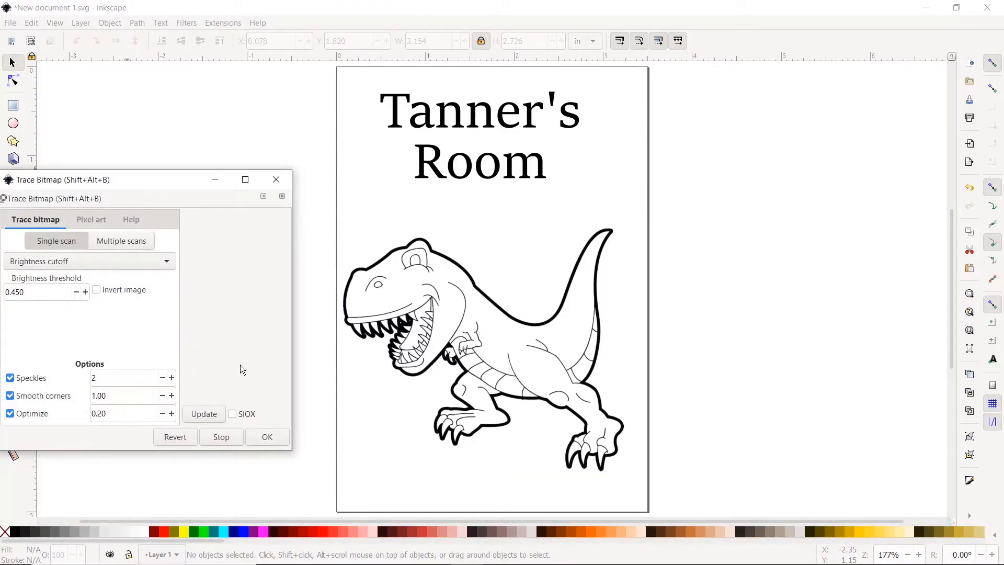
left_click(451, 264)
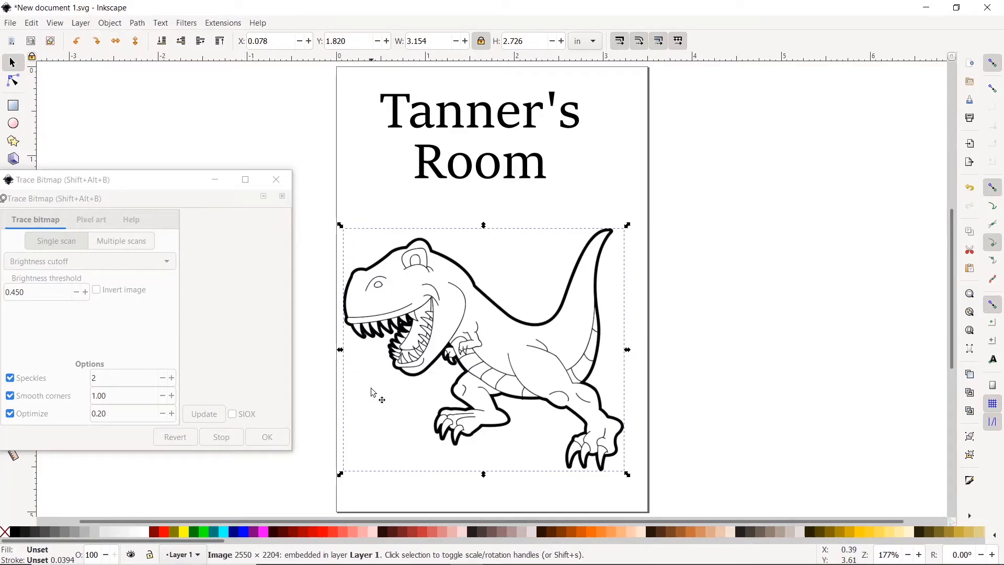
mouse_move(67, 199)
left_mouse_down()
mouse_move(179, 180)
mouse_move(527, 160)
mouse_move(697, 162)
left_mouse_up()
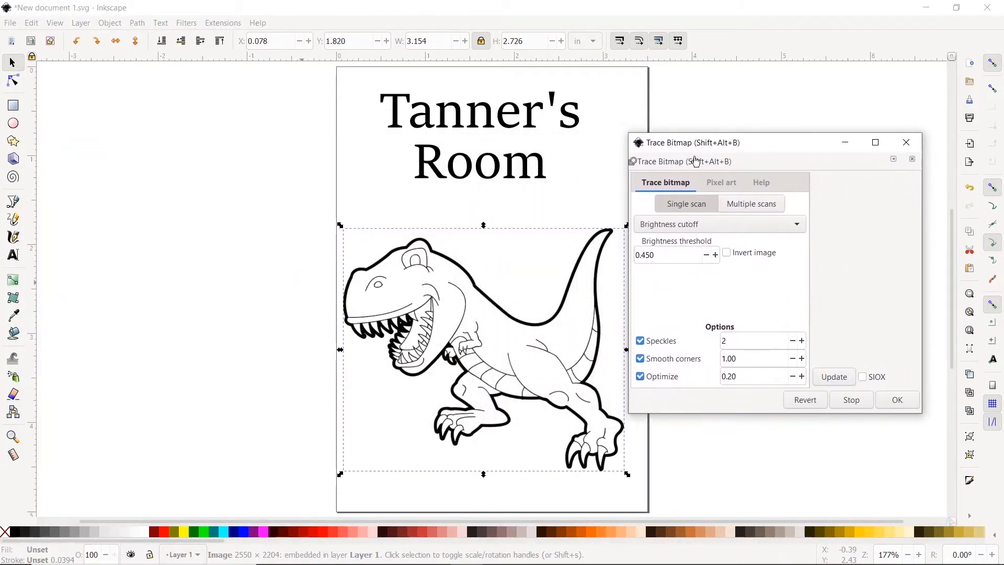
left_click(899, 401)
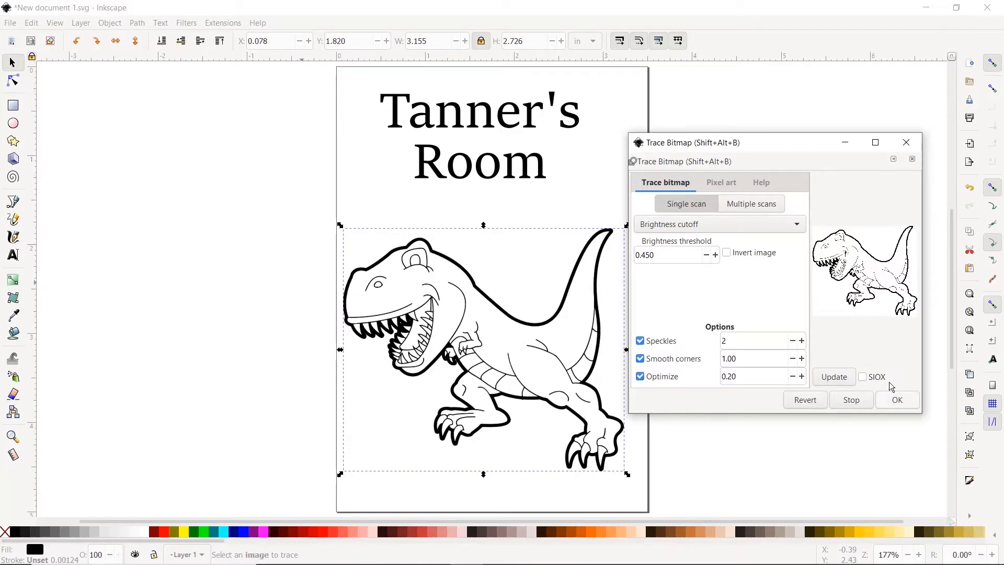
mouse_move(499, 316)
left_mouse_down()
mouse_move(410, 328)
mouse_move(229, 324)
left_mouse_up()
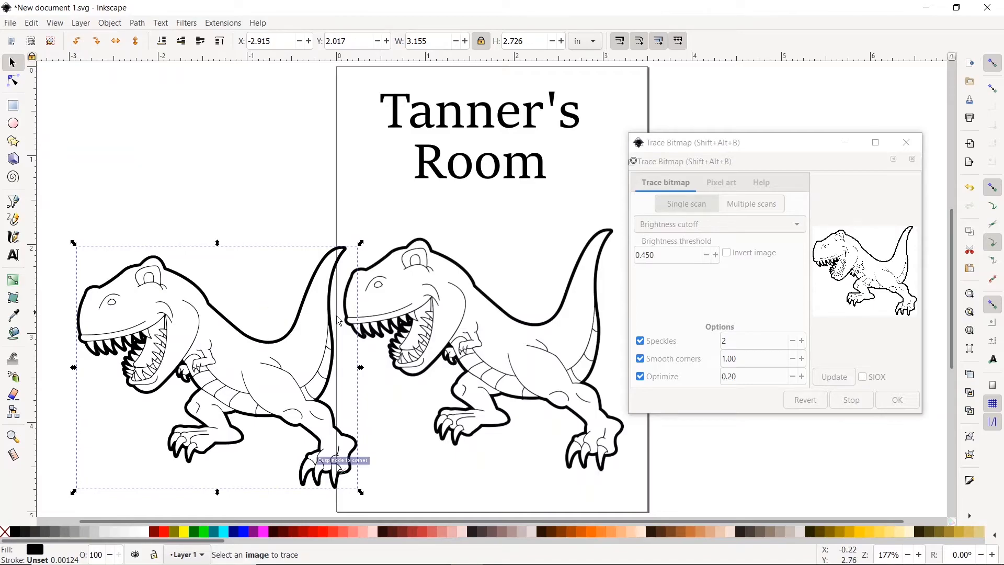
Examine the line edges of the traced dinosaur and the original bitmap up close to compare their quality
left_click(12, 436)
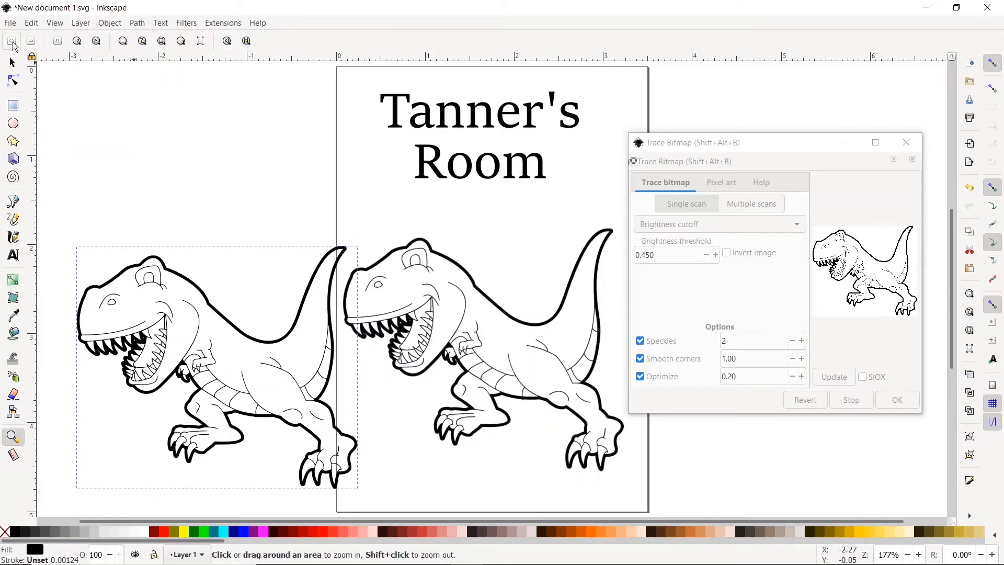
left_click(12, 42)
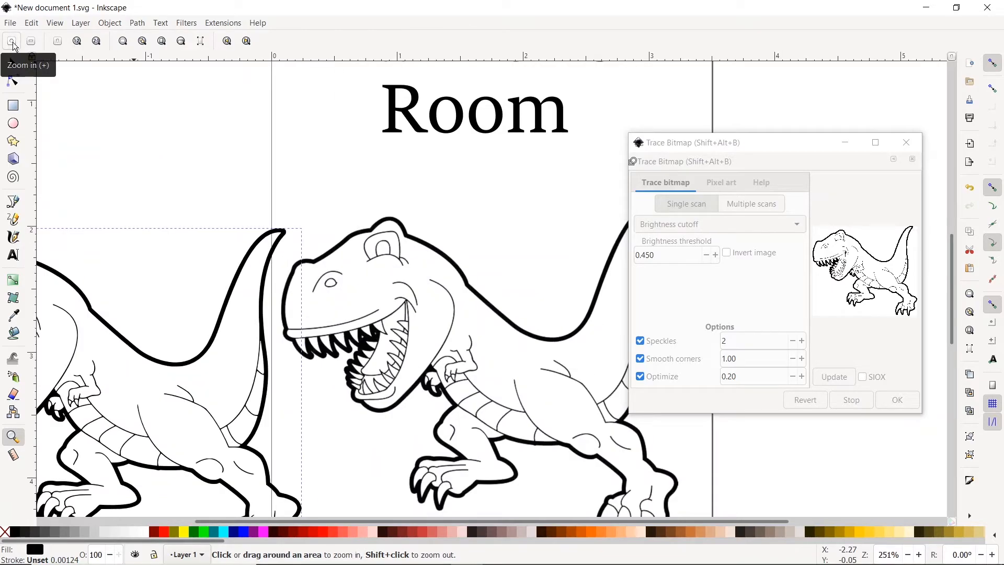
left_click(13, 44)
left_click(13, 44)
left_click(13, 44)
left_click_drag(509, 160, 527, 166)
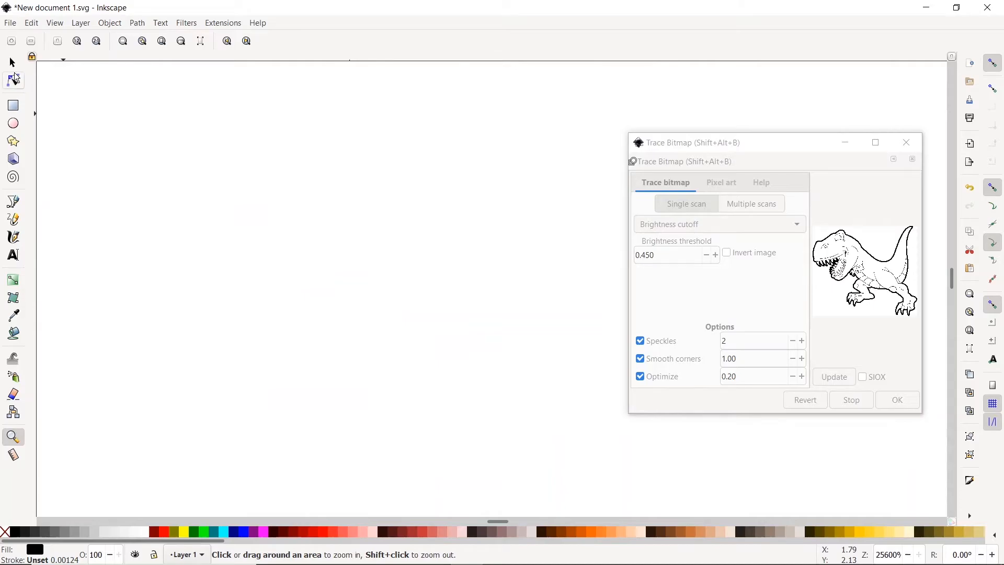
left_click(30, 44)
left_click(30, 44)
left_click(30, 44)
left_click(30, 44)
left_click(30, 44)
left_click(30, 44)
key("5")
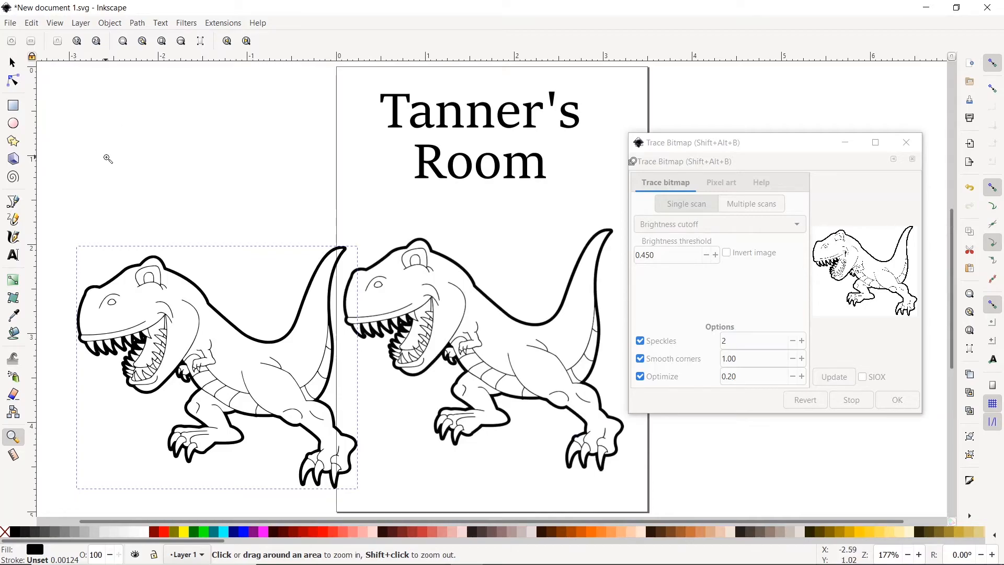
left_click(274, 295)
left_click(405, 295)
left_click(419, 294)
left_click(426, 294)
left_click(429, 295)
left_click(428, 295)
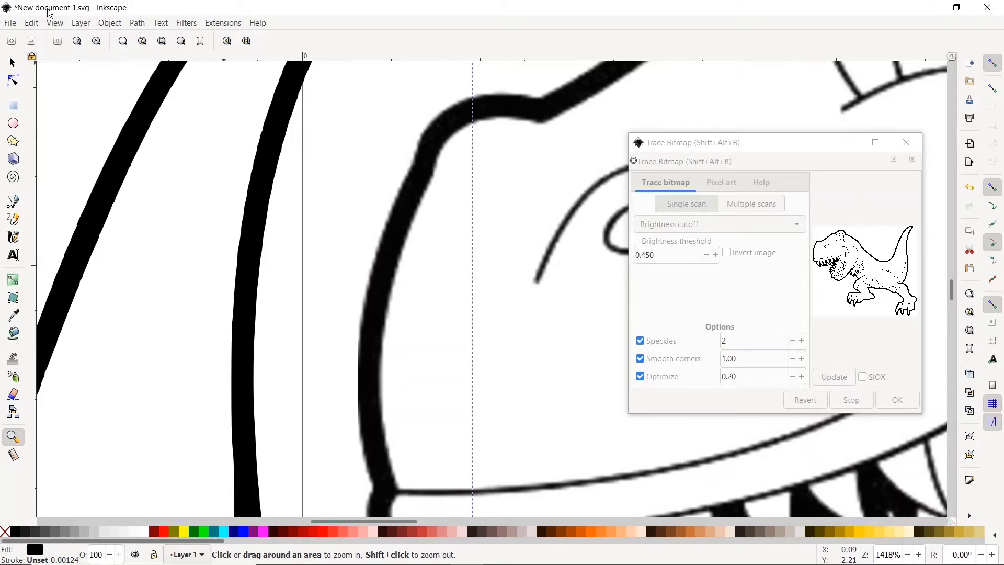
Delete the original dinosaur bitmap, keeping the traced path, and close the Trace Bitmap dialog
left_click(13, 63)
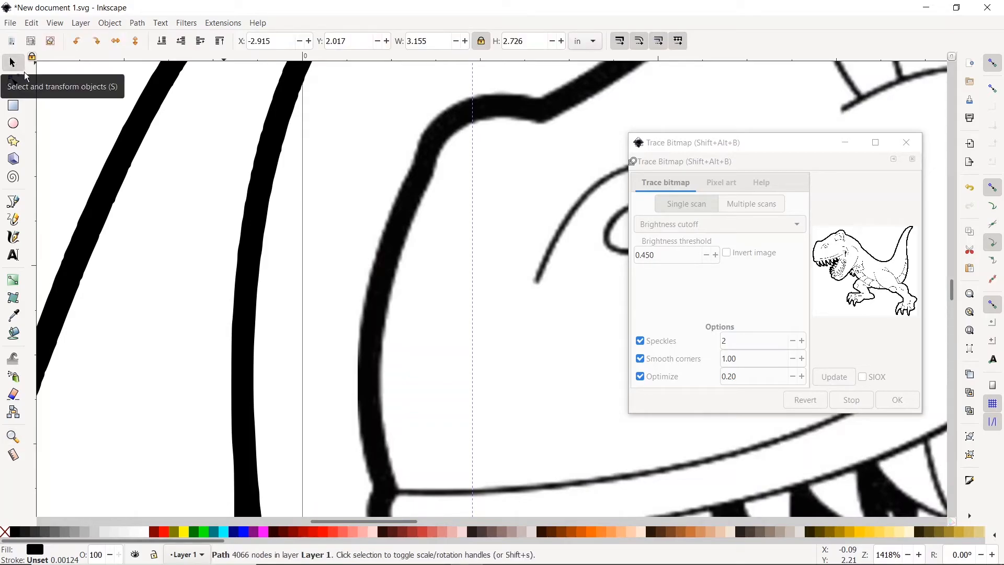
left_click(435, 173)
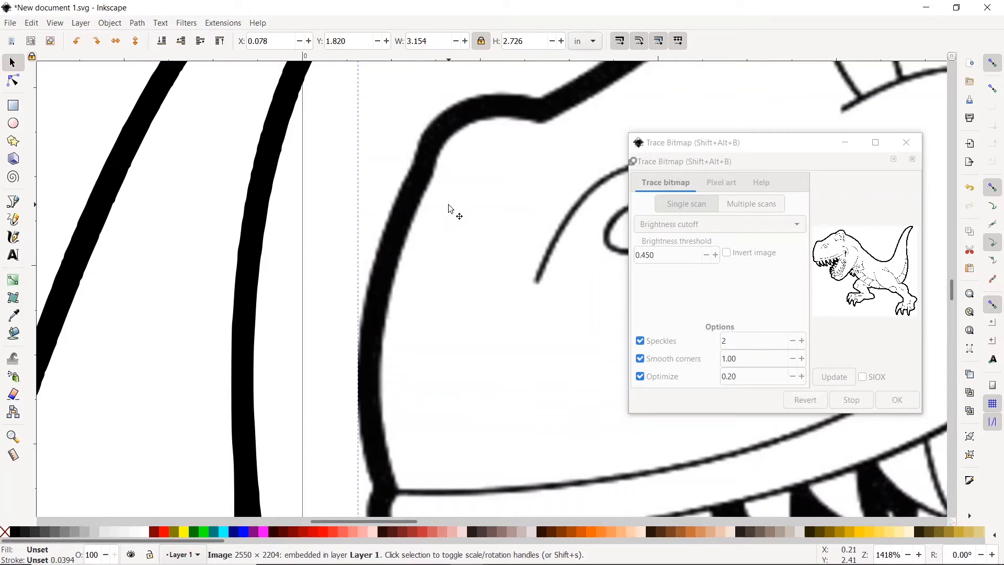
key("Delete")
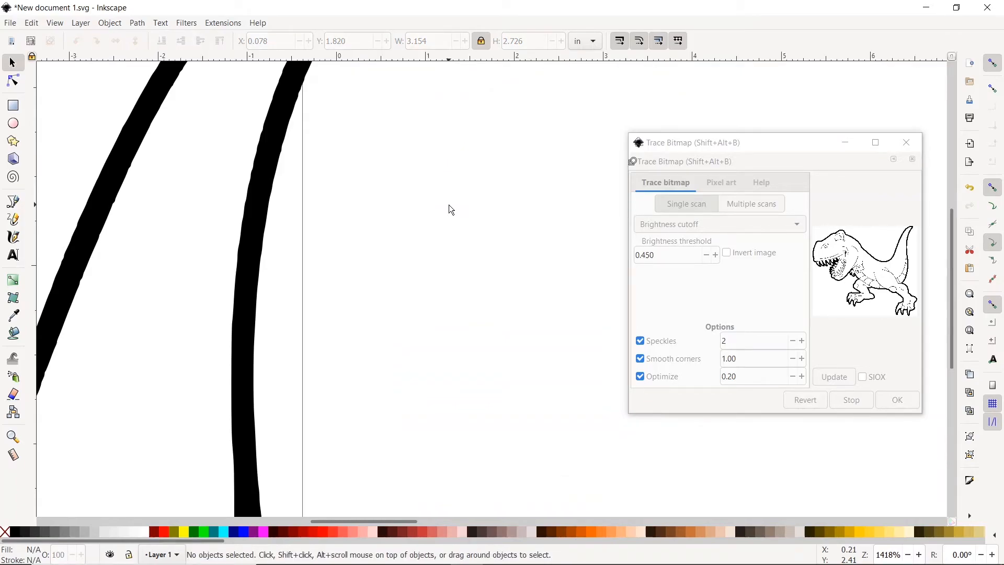
key("5")
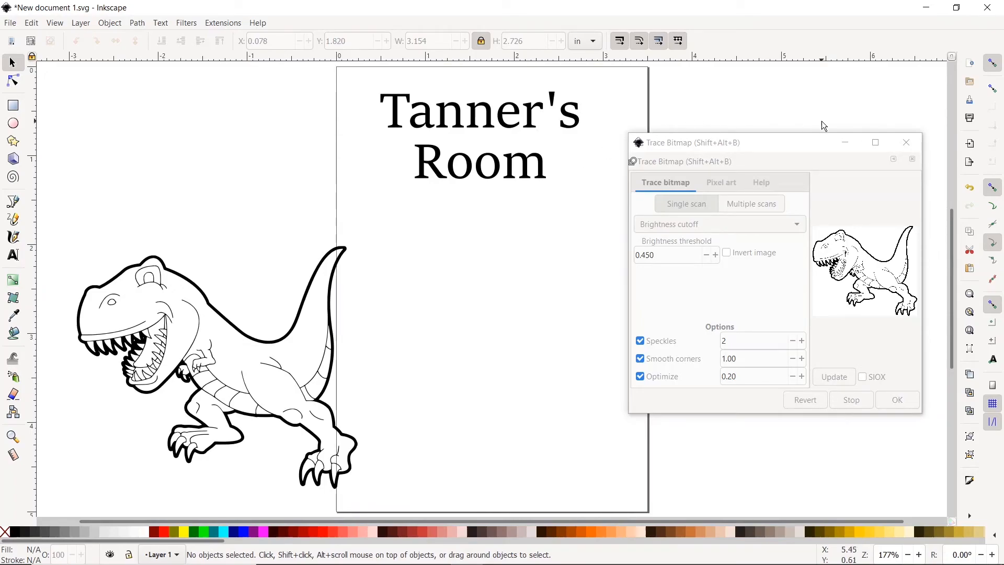
left_click(909, 142)
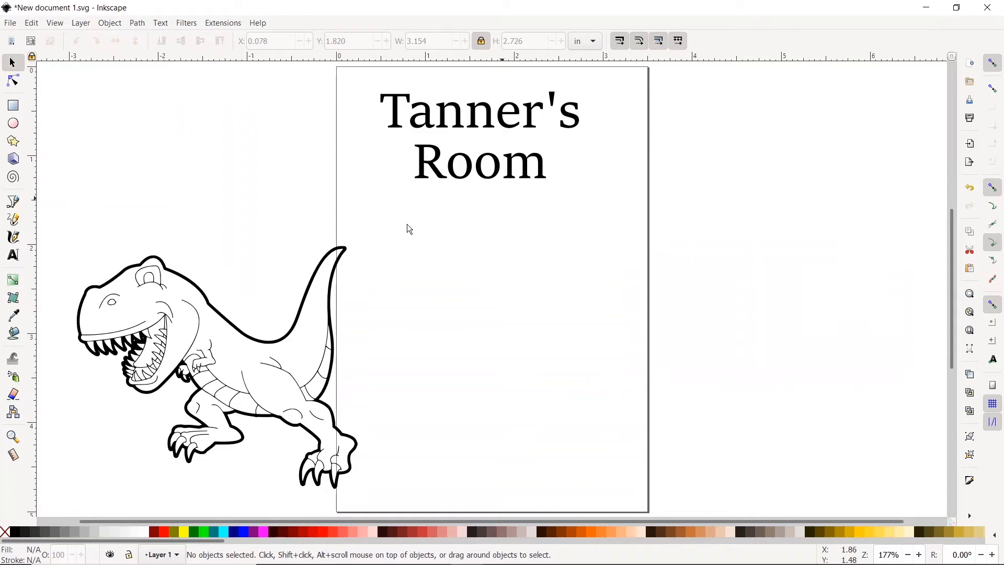
Move the traced dinosaur onto the page and center it below the text
left_click_drag(272, 354, 536, 317)
left_click_drag(428, 289, 433, 294)
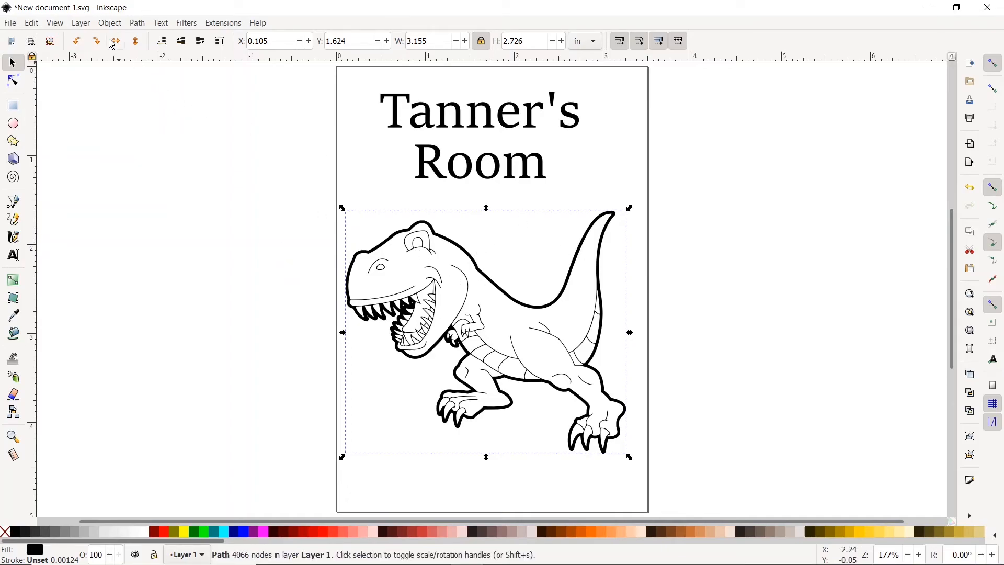
Try rotating the dinosaur through a full turn in 90° counter-clockwise increments, and flipping it twice horizontally and twice vertically
left_click(78, 41)
left_click(78, 41)
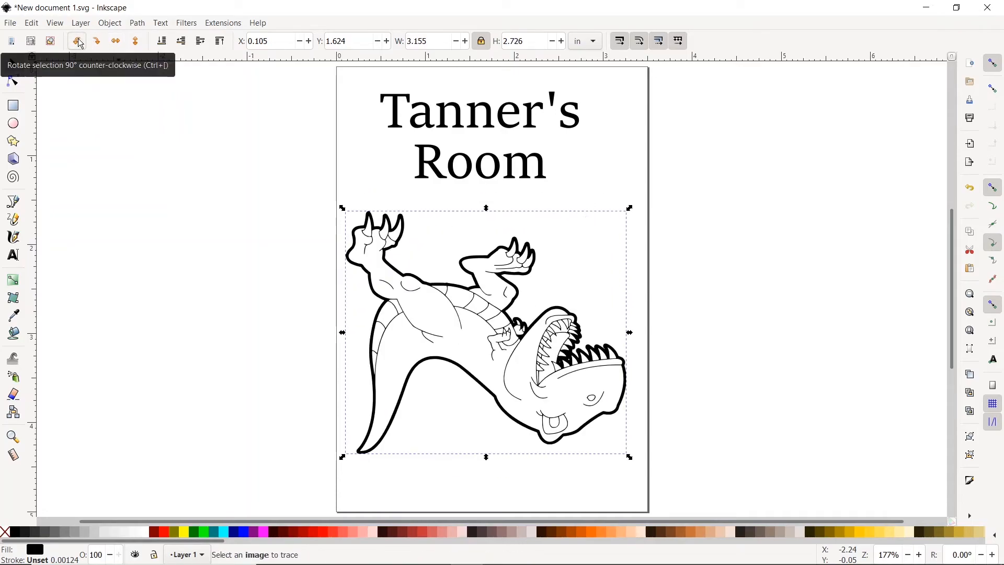
left_click(78, 41)
left_click(78, 42)
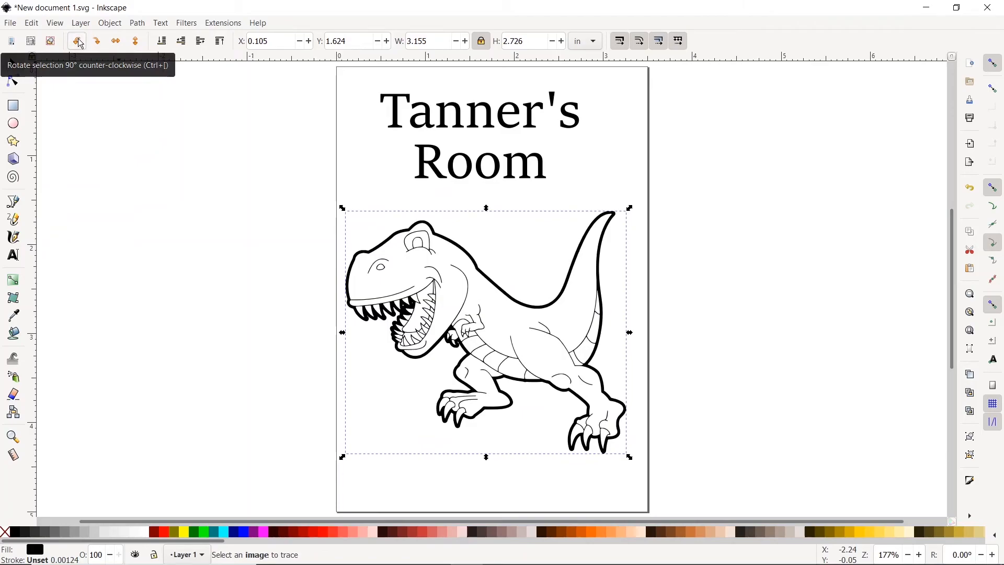
left_click(115, 44)
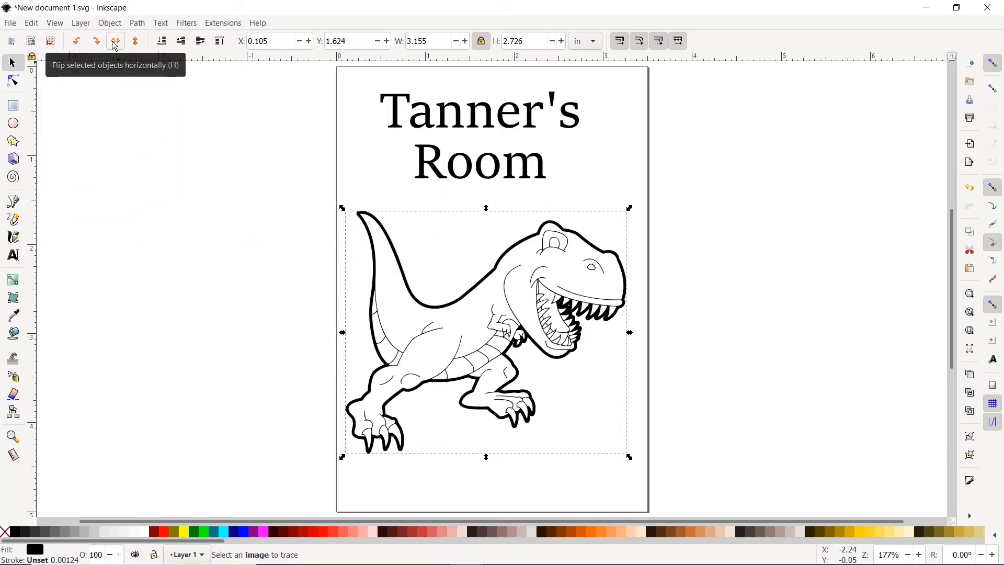
left_click(115, 41)
left_click(136, 41)
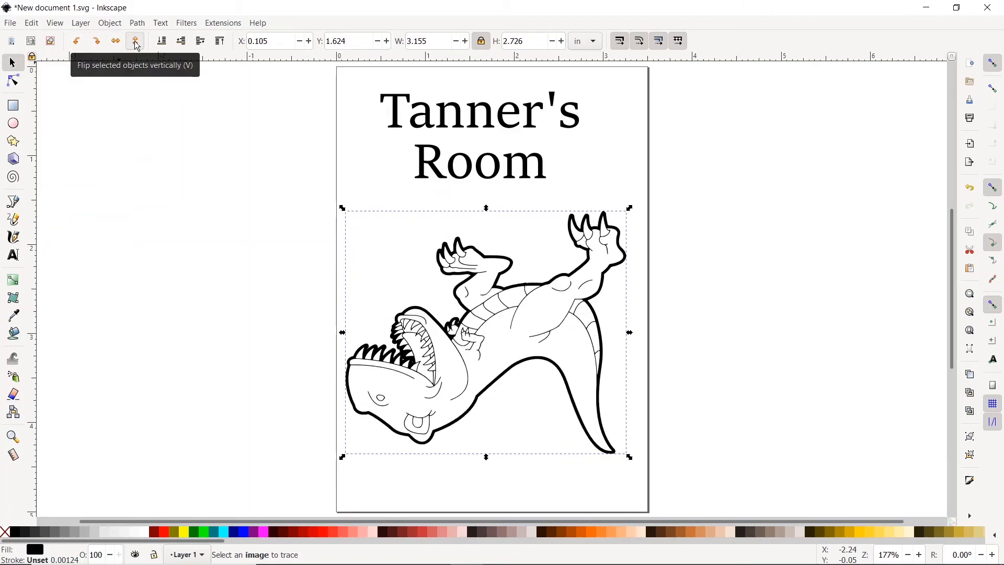
left_click(137, 45)
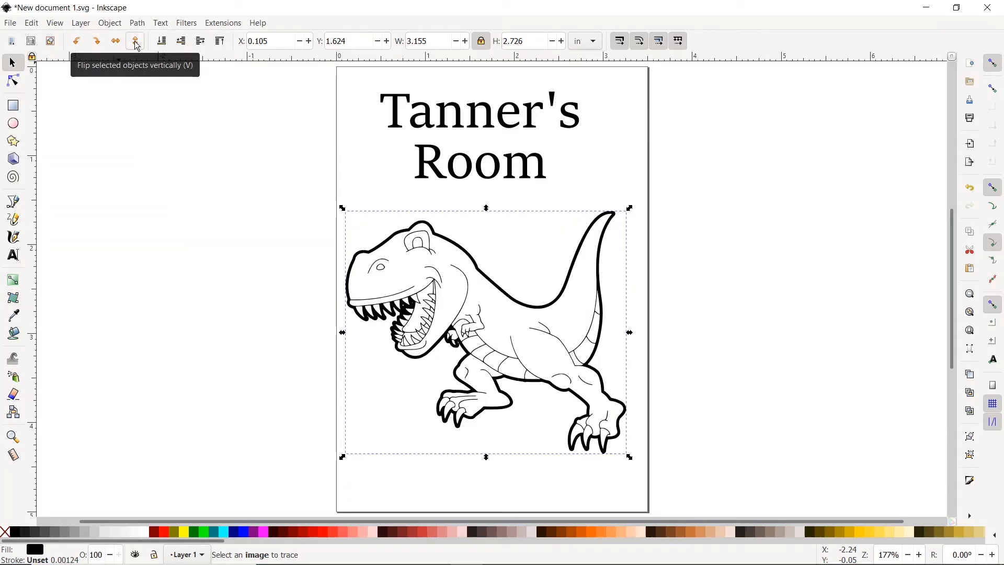
Copy the traced dinosaur and paste a duplicate overlapping the page's right edge
right_click(554, 308)
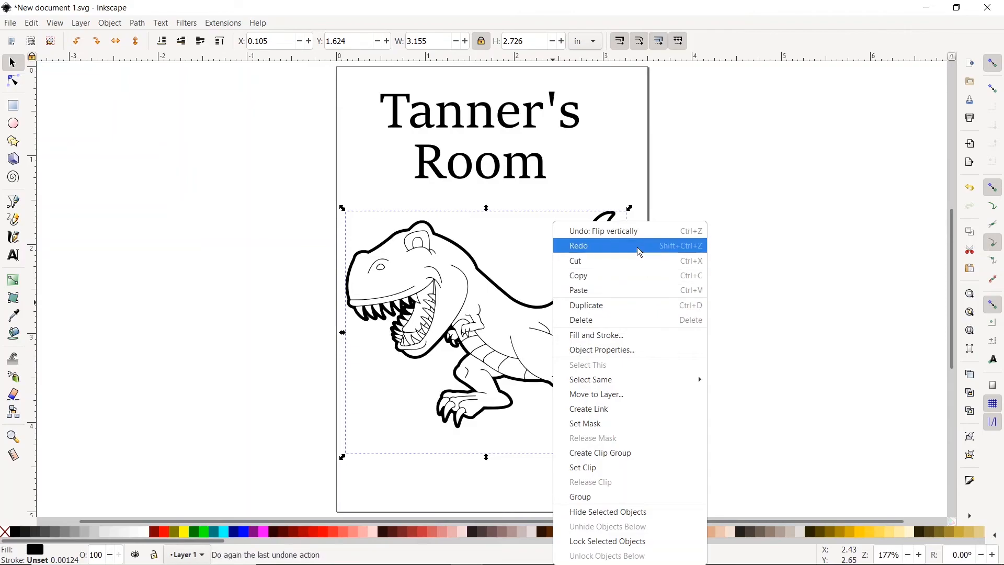
left_click(630, 282)
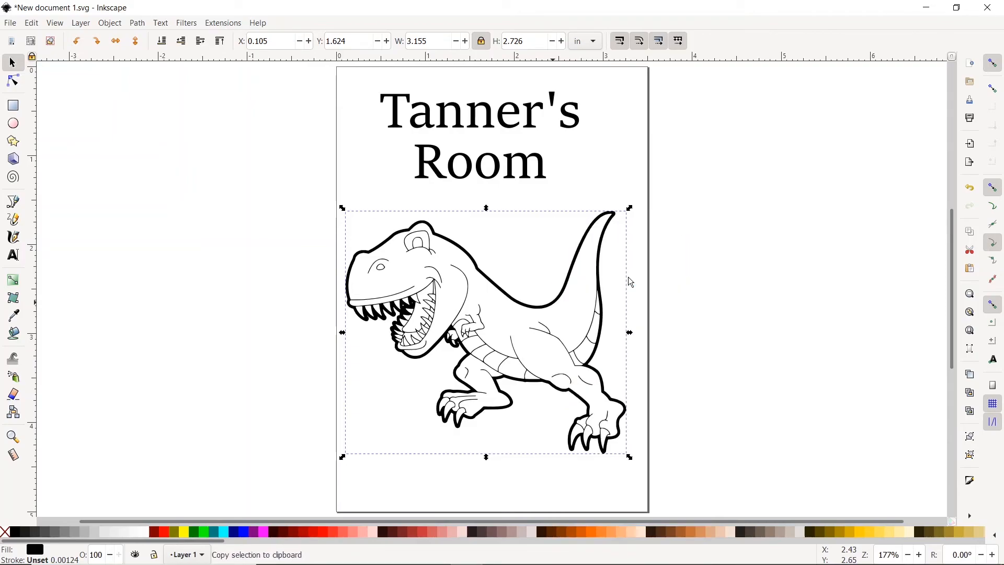
right_click(676, 230)
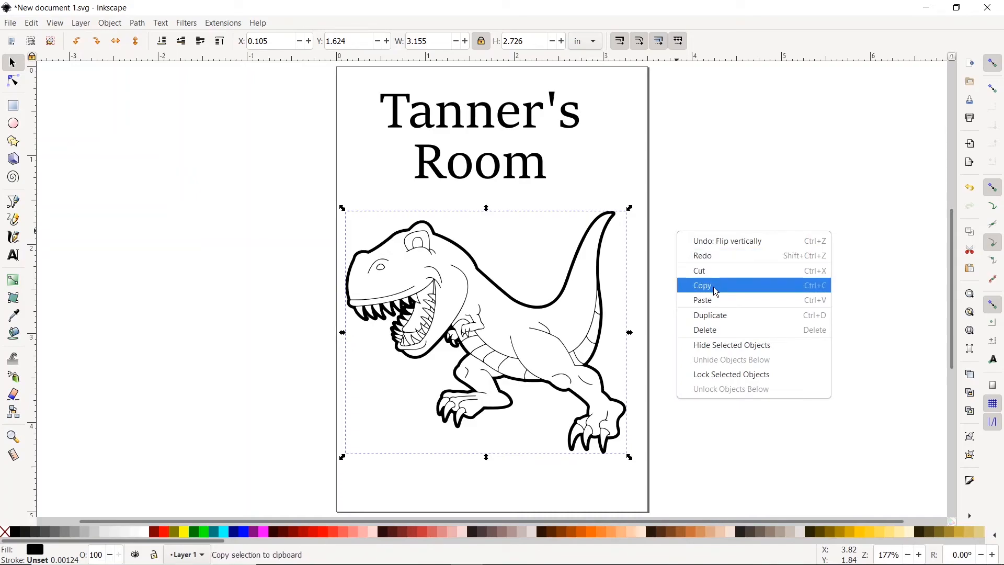
left_click(717, 301)
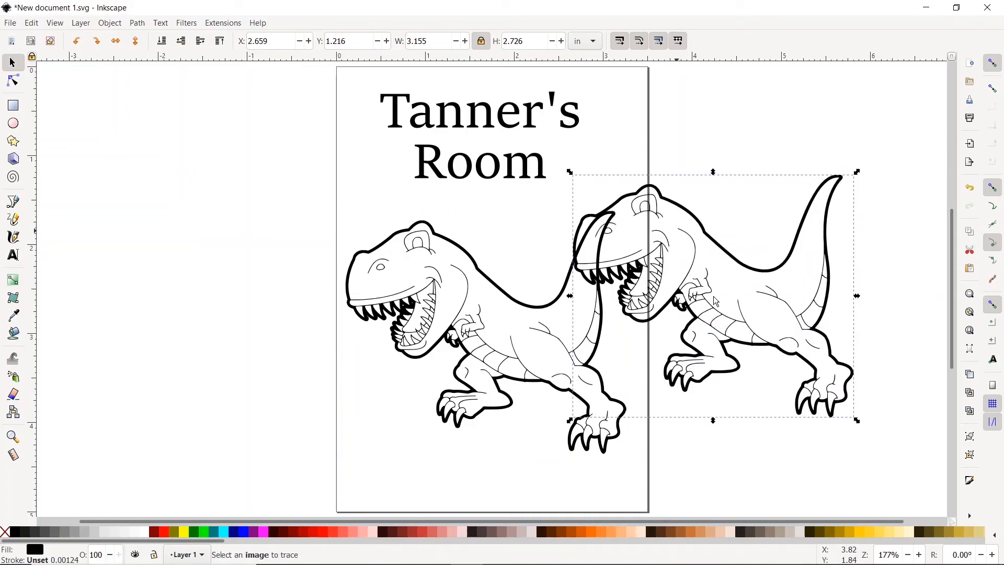
Scale the original dinosaur to about 1.63 in wide, flip it horizontally, and place it on the left half of the page
left_click(554, 323)
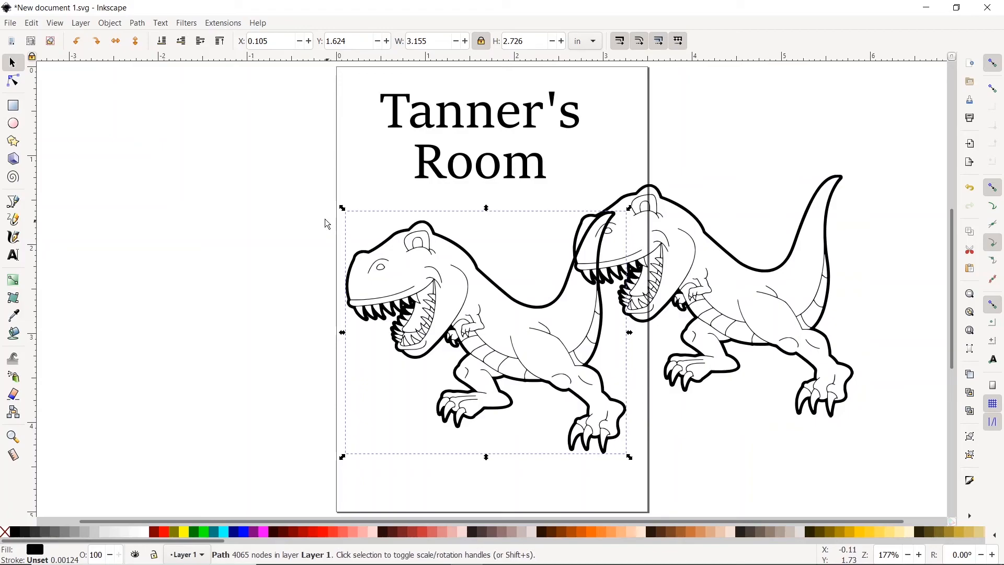
left_click_drag(339, 209, 479, 325)
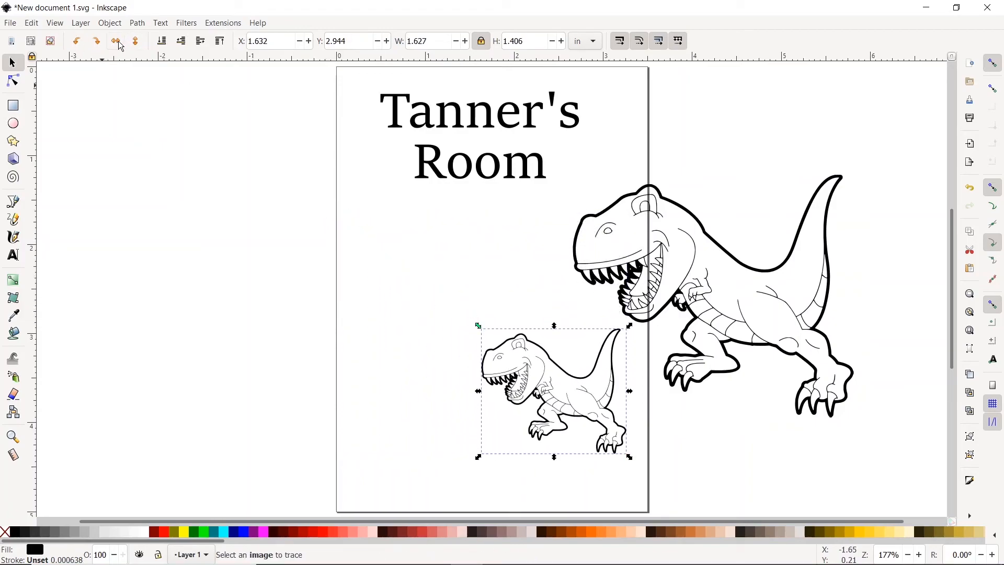
left_click(116, 41)
left_click_drag(616, 335, 432, 332)
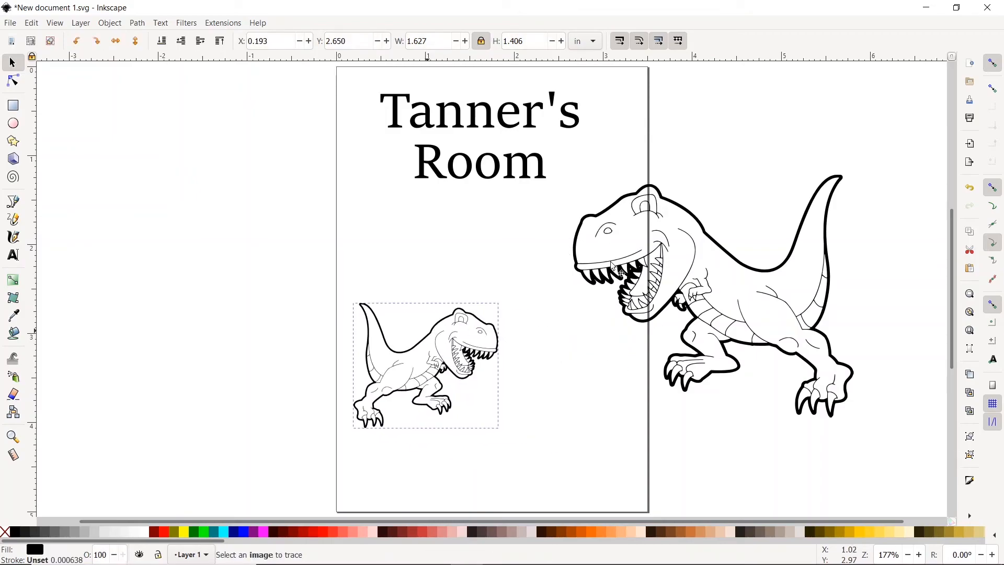
key("Escape")
Scale the pasted dinosaur to about 1.52 in wide and place it on the right half of the page, facing the other dinosaur
left_click(807, 234)
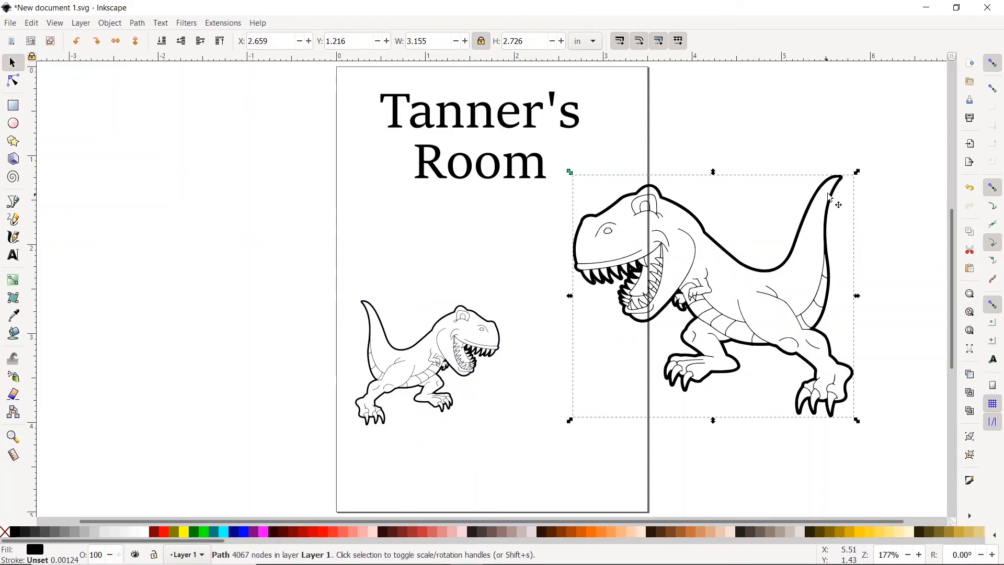
left_click_drag(857, 174, 731, 298)
left_click_drag(680, 329, 466, 353)
left_click_drag(547, 331, 552, 337)
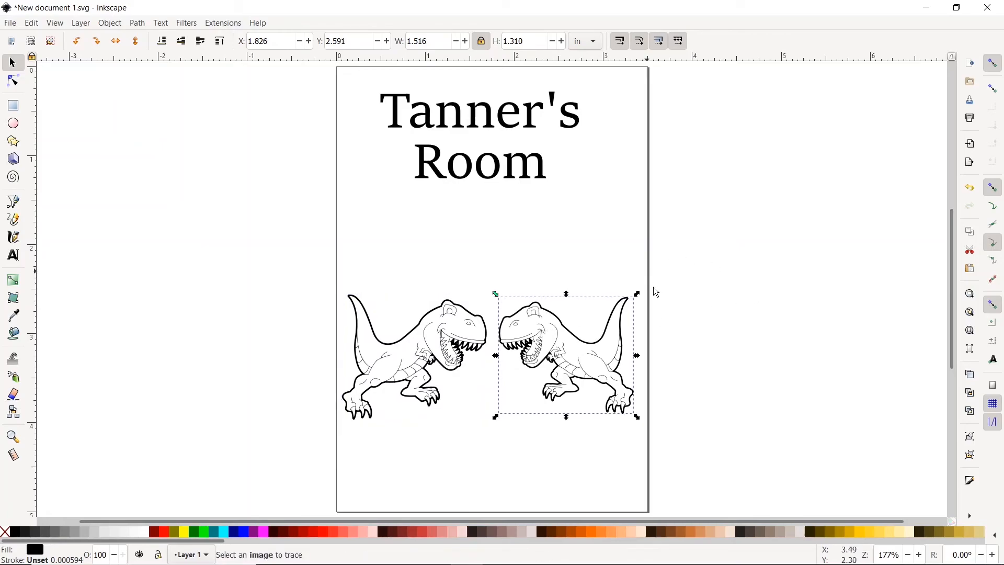
left_click(743, 298)
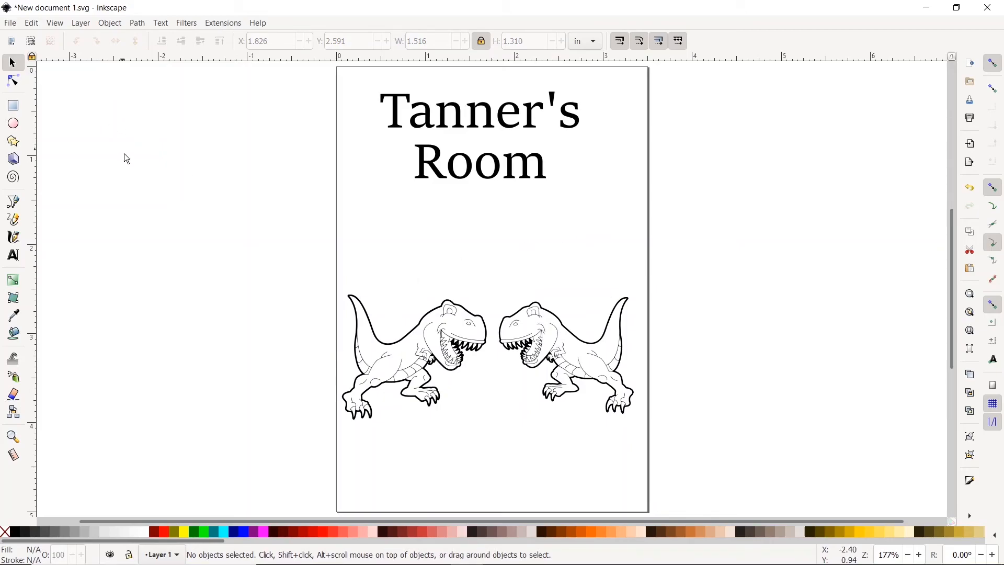
Save the document to the Desktop as an Inkscape SVG, naming it with the room owner's first name plus "s design"
left_click(11, 24)
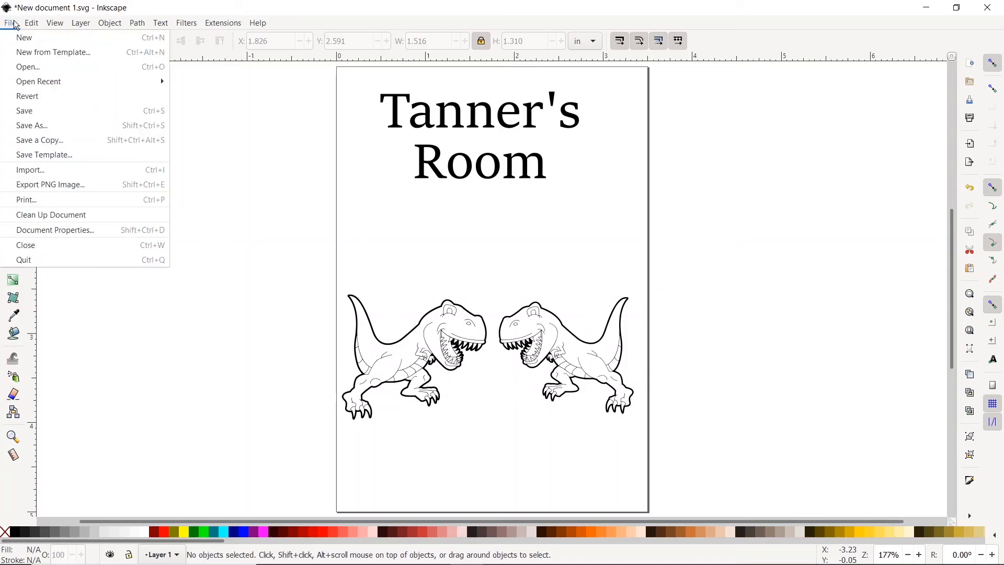
left_click(59, 126)
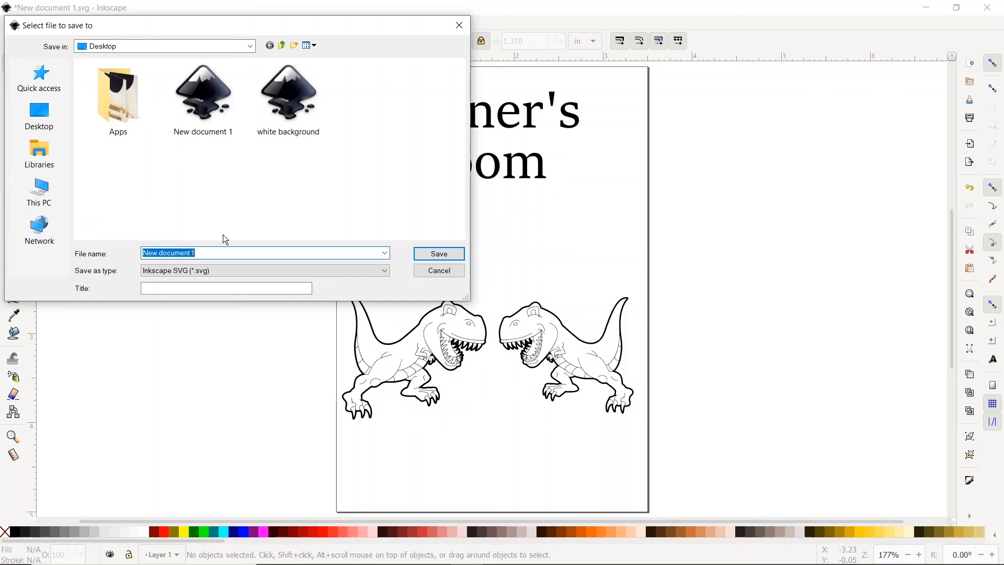
type("t")
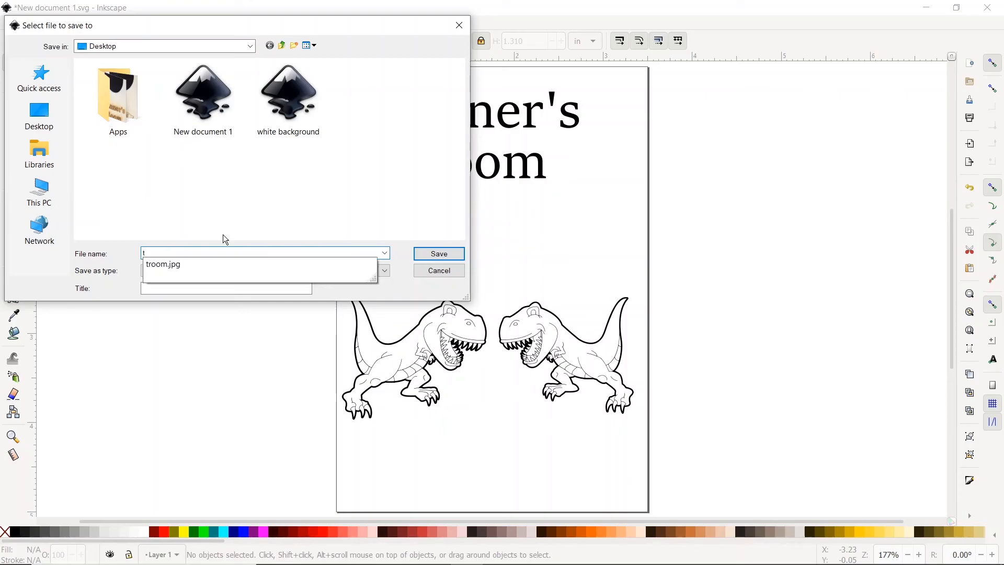
type("anners design")
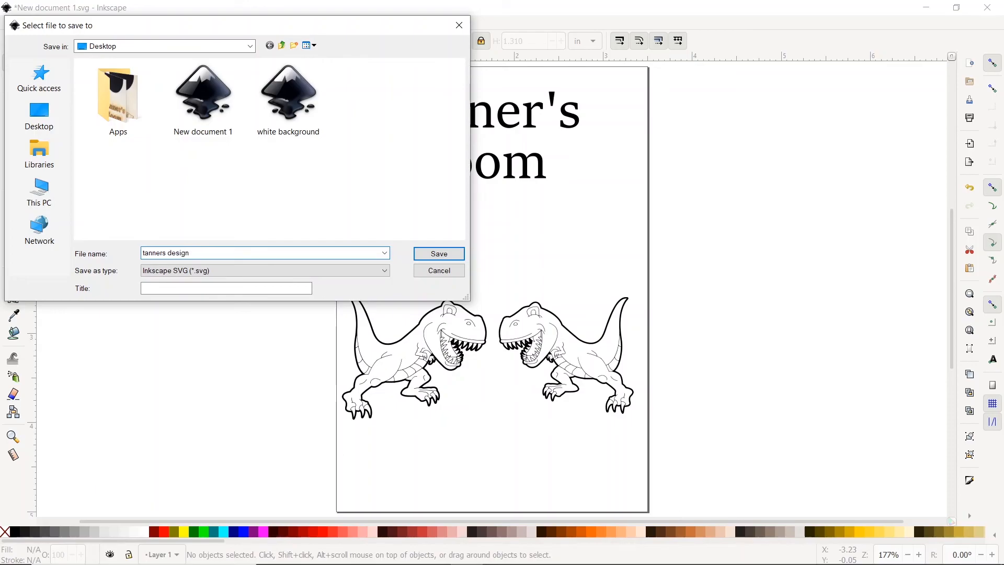
left_click(460, 253)
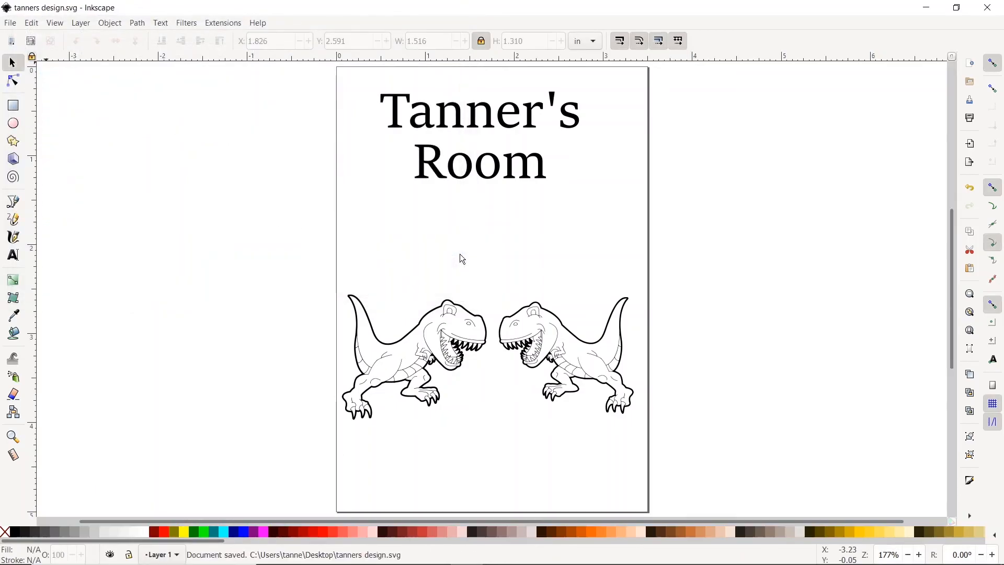